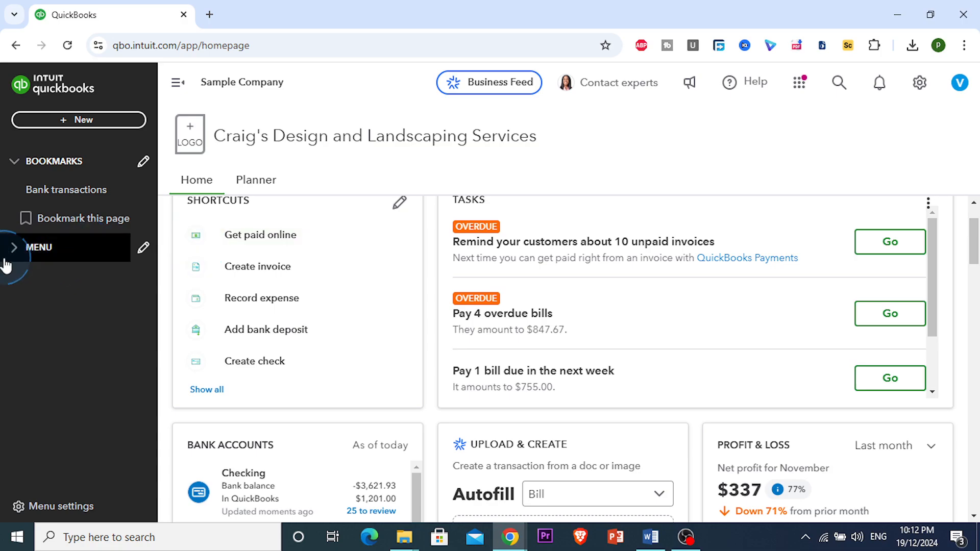
Step: Expand the navigation menu and open the Expenses page
left_click(21, 262)
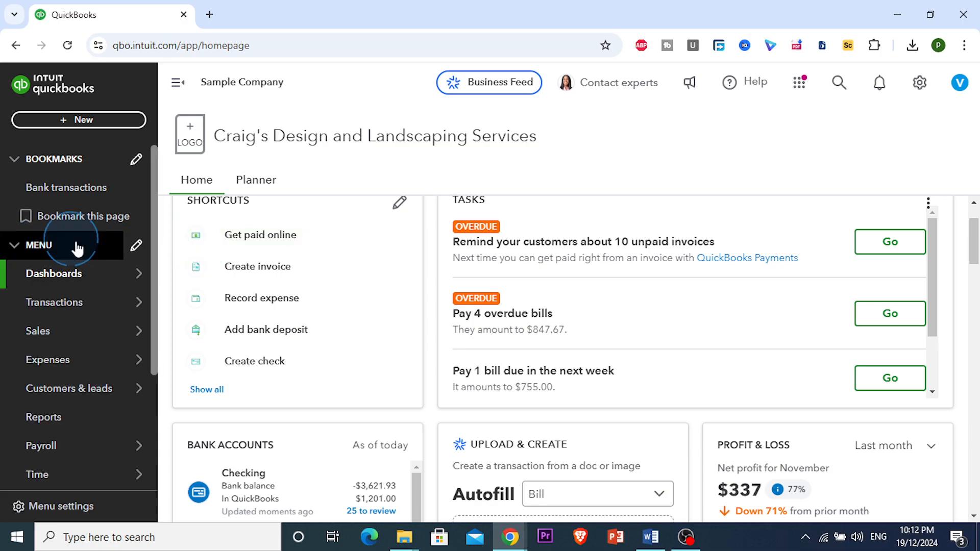
scroll(22, 267, "down", 3)
left_click(68, 260)
left_click(40, 189)
scroll(41, 189, "up", 1)
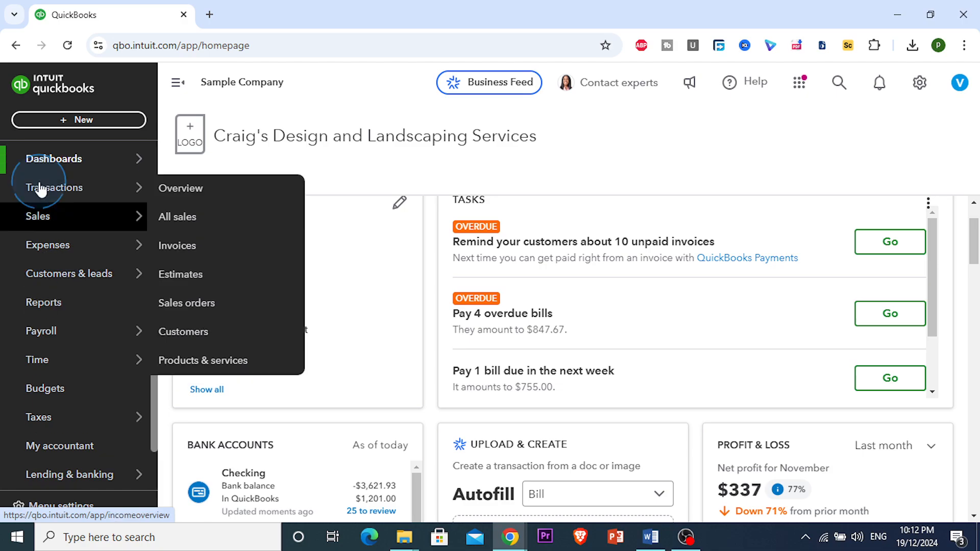
scroll(35, 268, "up", 2)
mouse_move(26, 290)
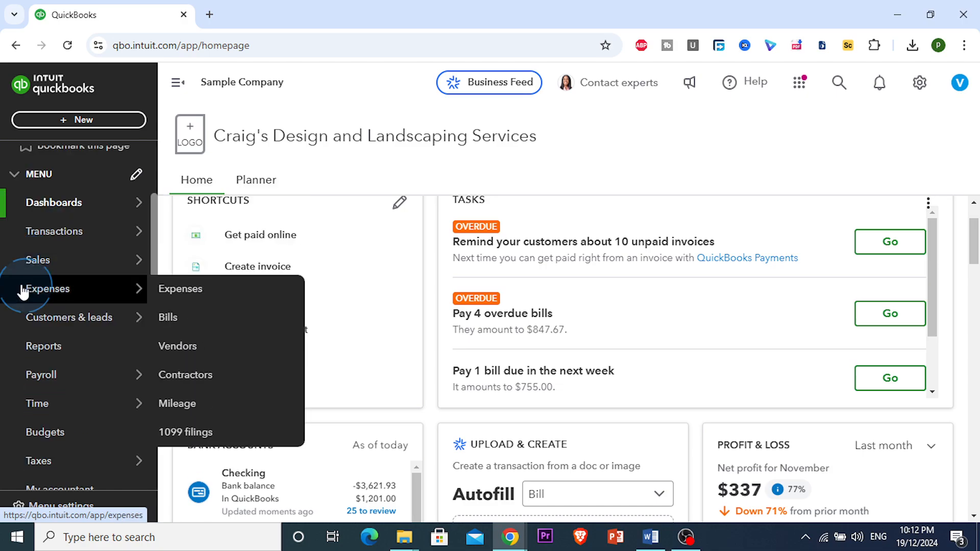
left_click(106, 302)
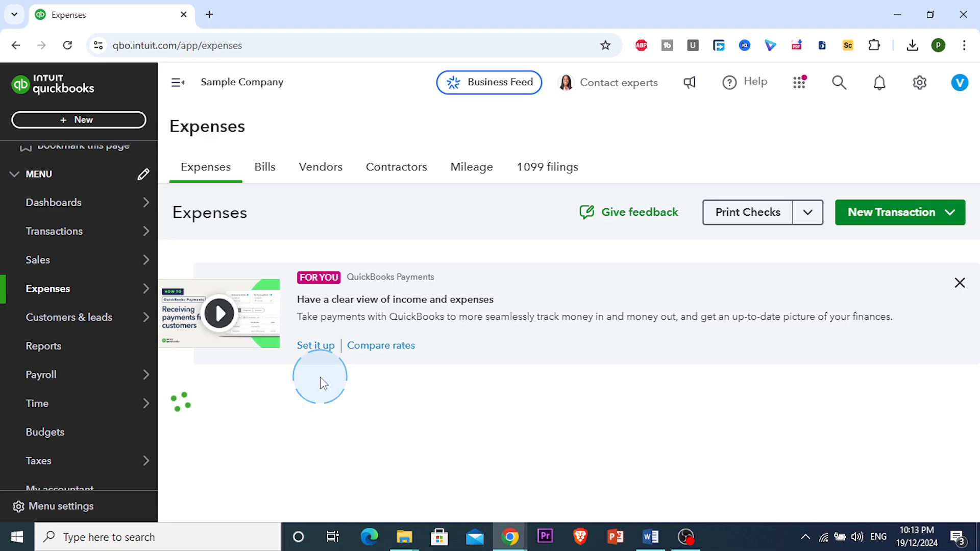
Step: Browse the expense transactions list, reviewing dates, types, payees, categories, totals and action columns
scroll(296, 395, "down", 2)
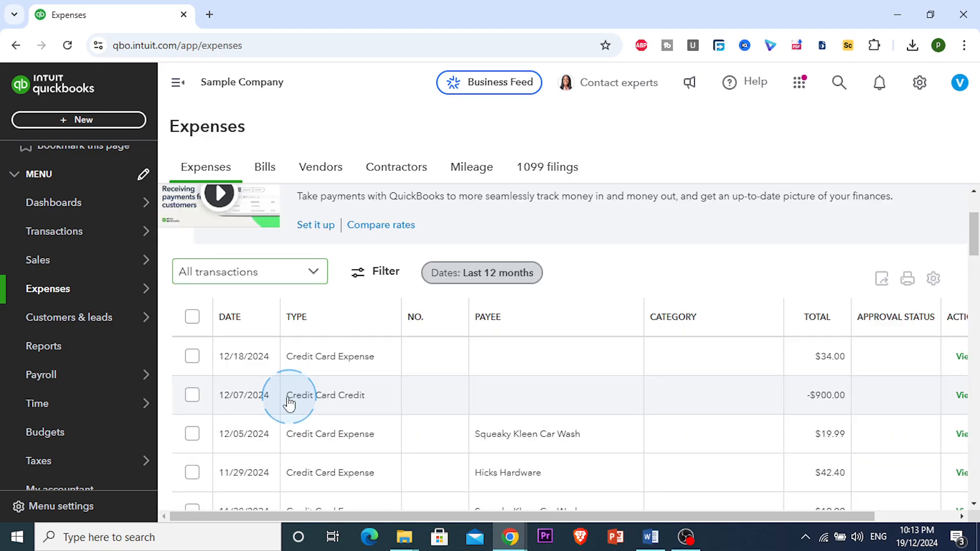
scroll(289, 403, "down", 5)
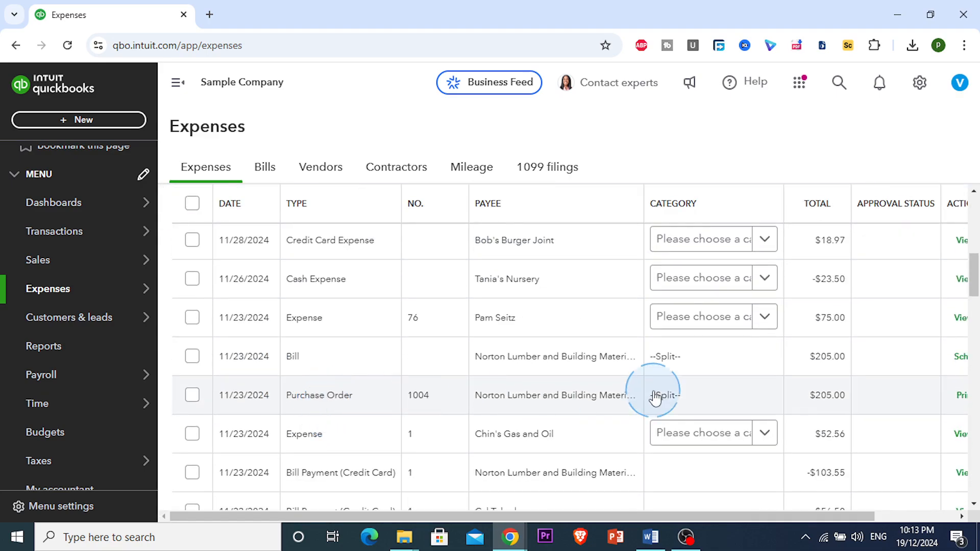
scroll(599, 374, "up", 5)
scroll(356, 404, "down", 3)
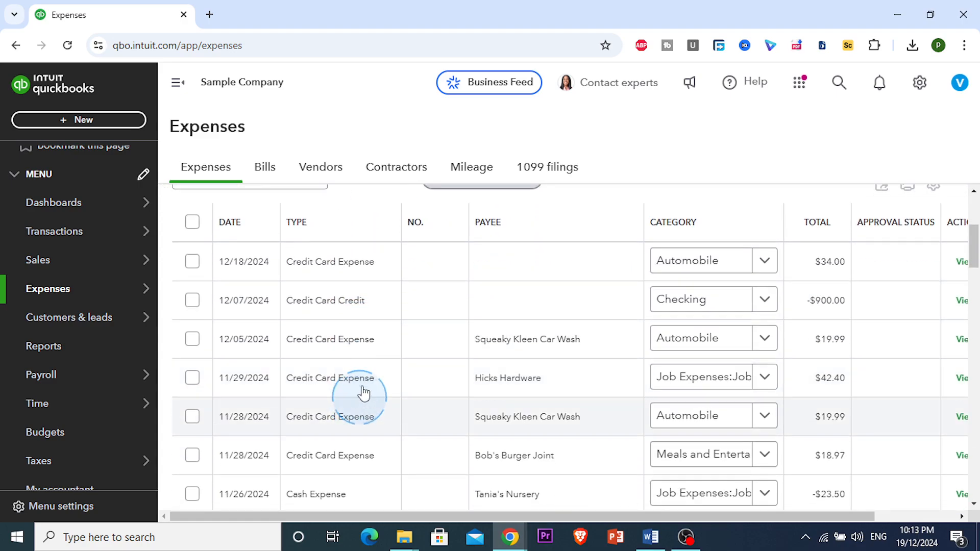
scroll(363, 393, "down", 4)
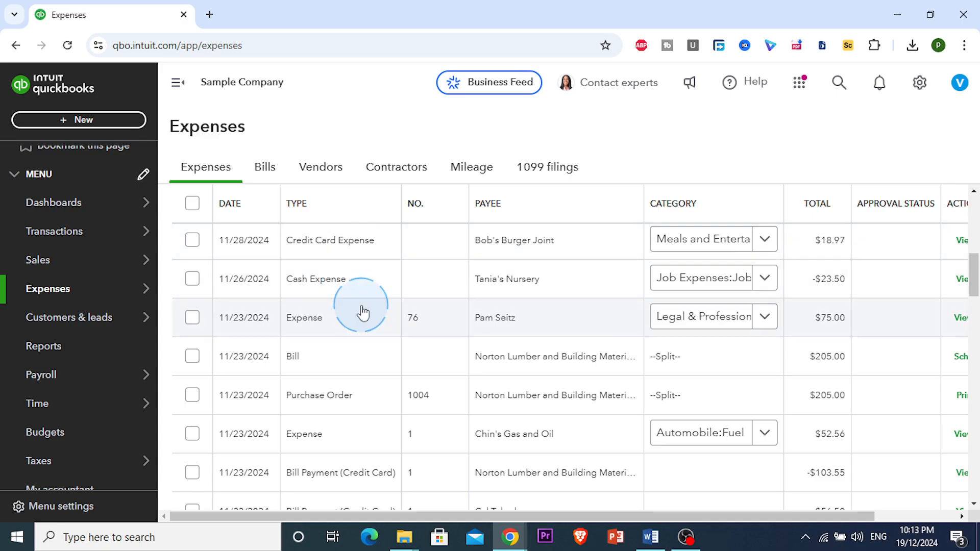
scroll(362, 313, "down", 4)
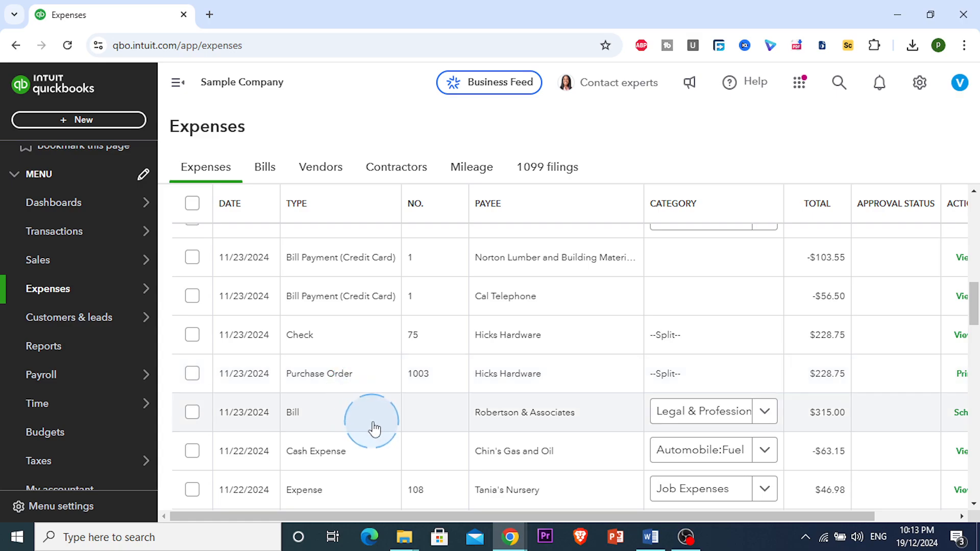
scroll(539, 403, "up", 3)
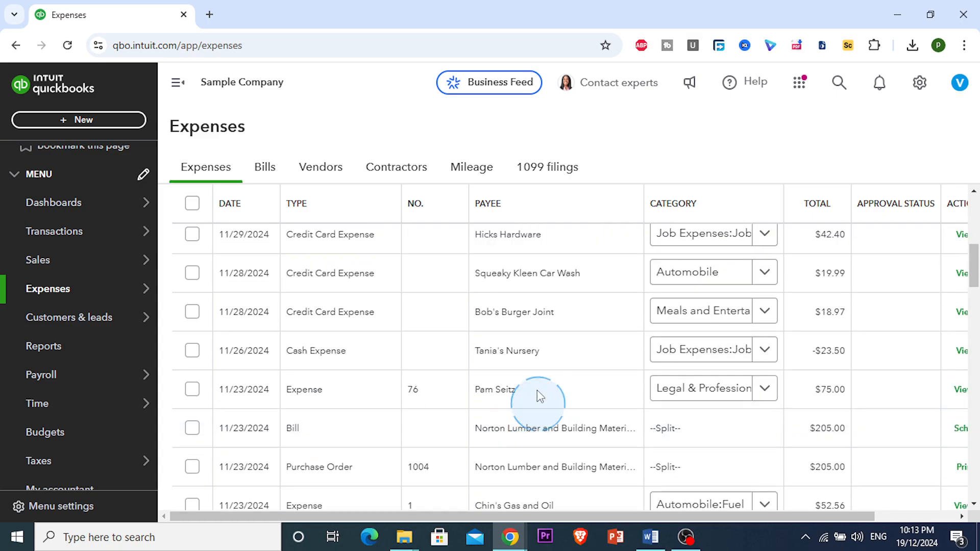
scroll(540, 396, "up", 6)
scroll(499, 401, "down", 4)
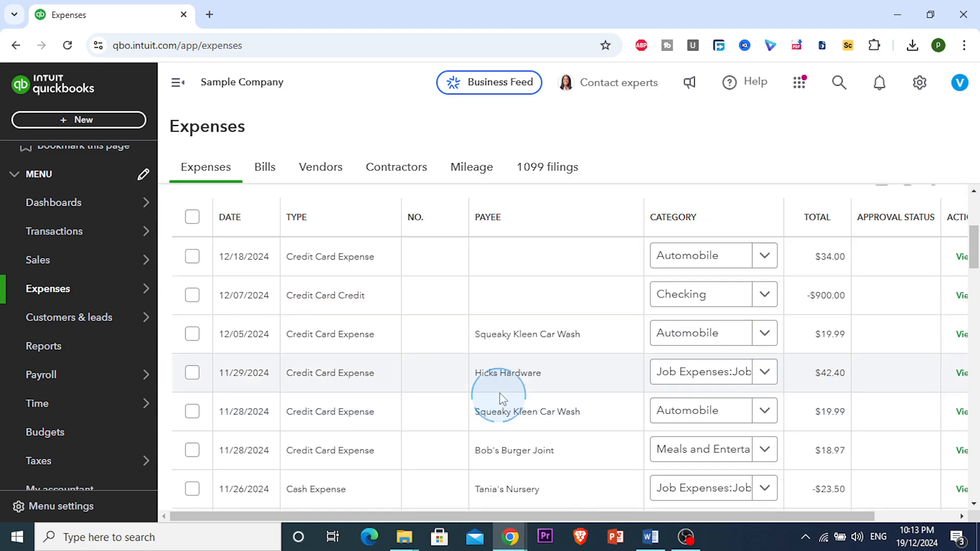
scroll(506, 388, "down", 2)
scroll(638, 357, "up", 3)
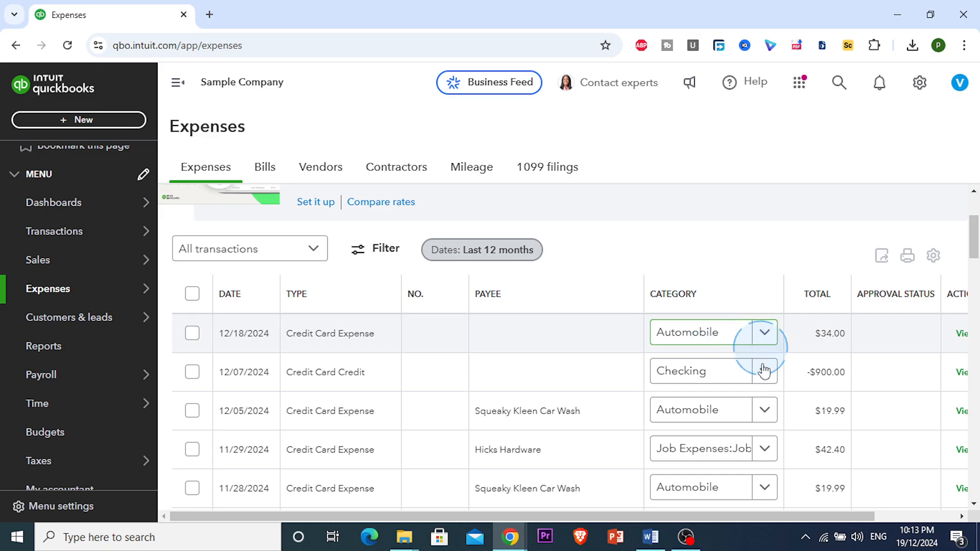
scroll(763, 374, "down", 3)
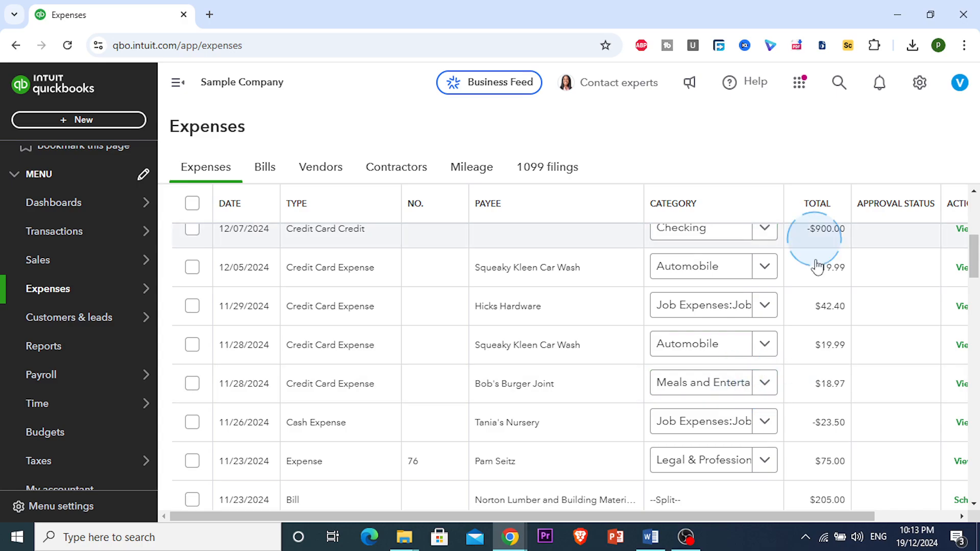
scroll(834, 276, "up", 5)
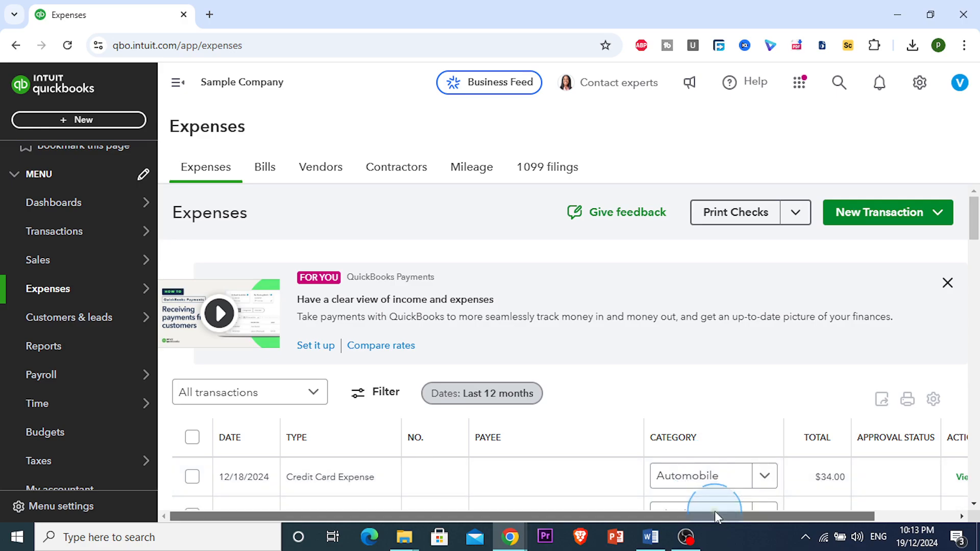
scroll(718, 516, "right", 2)
scroll(862, 413, "down", 15)
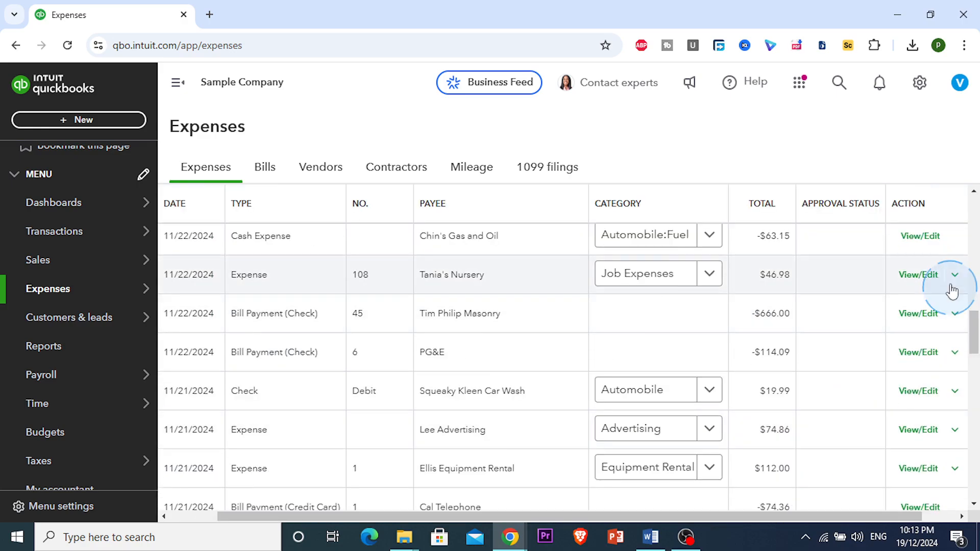
scroll(944, 289, "up", 5)
scroll(938, 295, "up", 5)
scroll(927, 332, "down", 4)
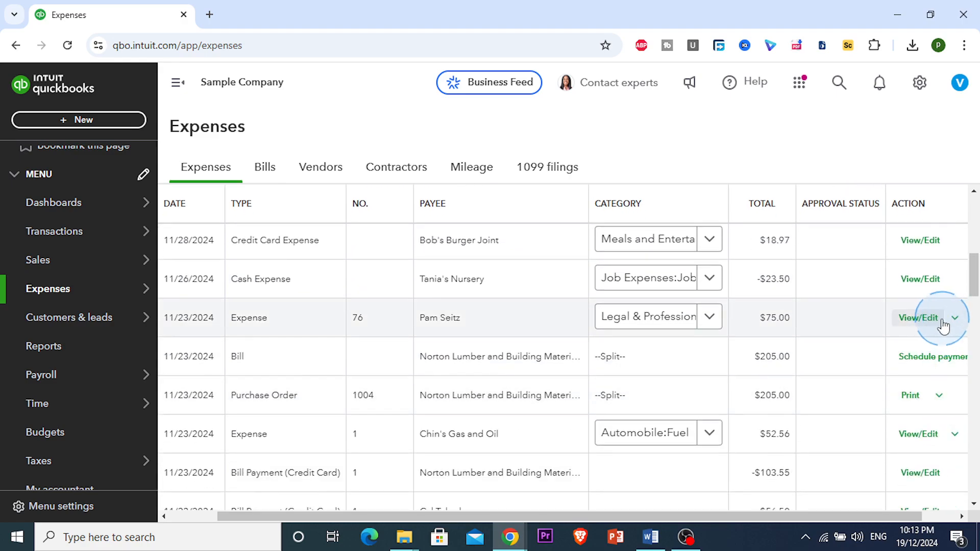
Step: Open the Pam Seitz expense #76 from the transactions list for viewing and editing
left_click(942, 324)
left_click(952, 321)
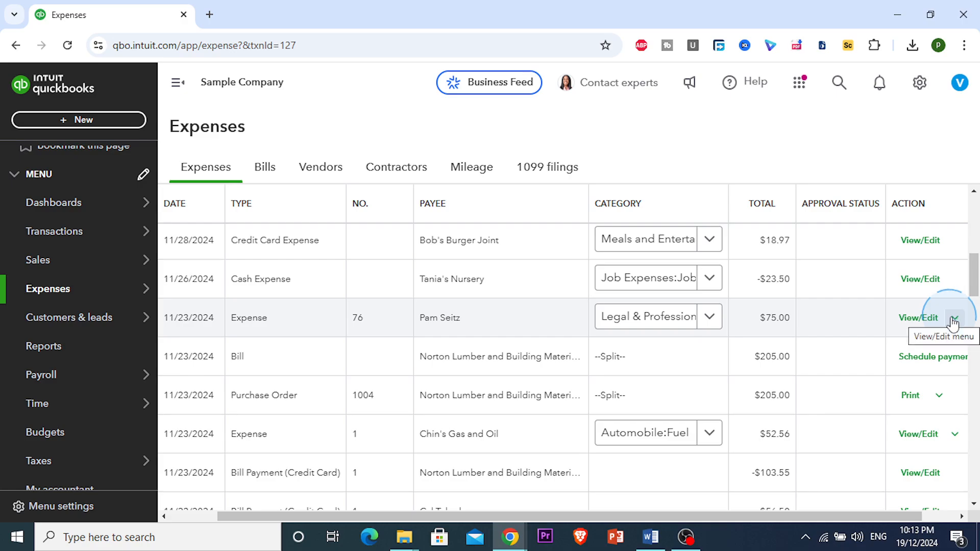
left_click(955, 320)
left_click(955, 322)
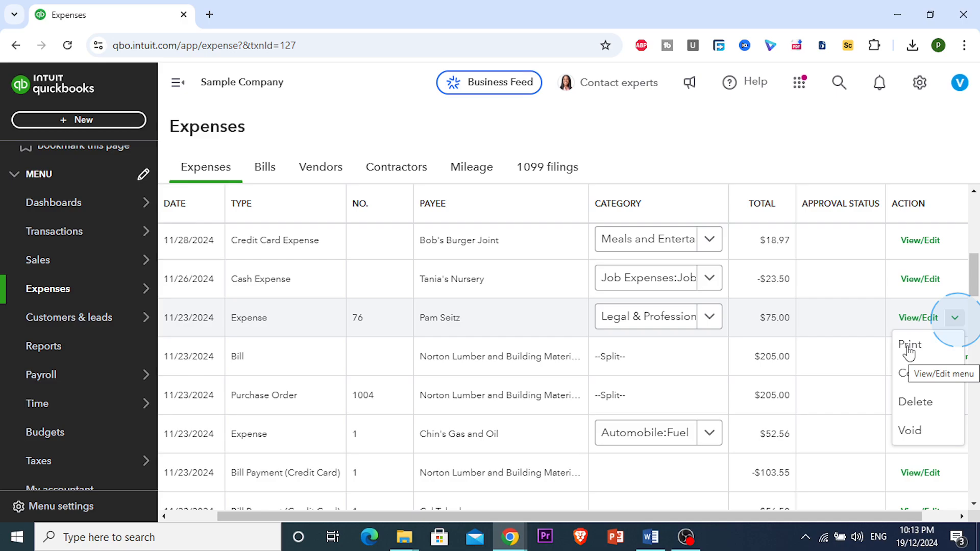
left_click(781, 344)
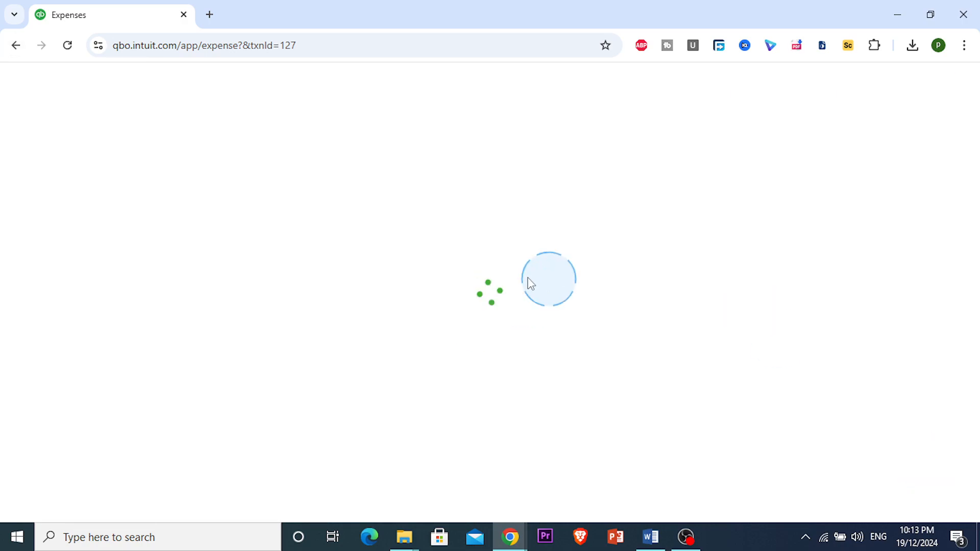
Step: Examine the expense form's payee, payment account, payment method options and date fields without changing them
scroll(509, 315, "down", 3)
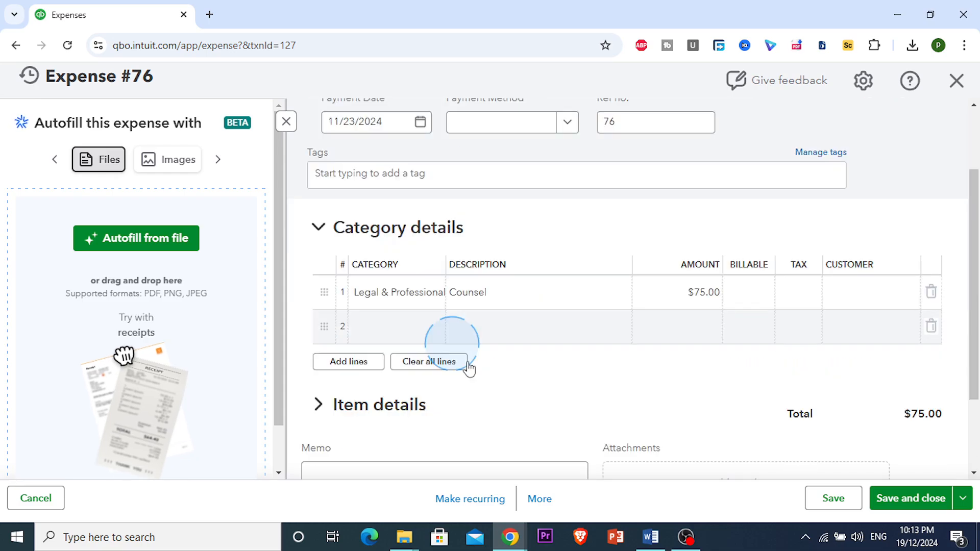
scroll(558, 374, "up", 3)
scroll(664, 398, "down", 2)
scroll(660, 379, "up", 2)
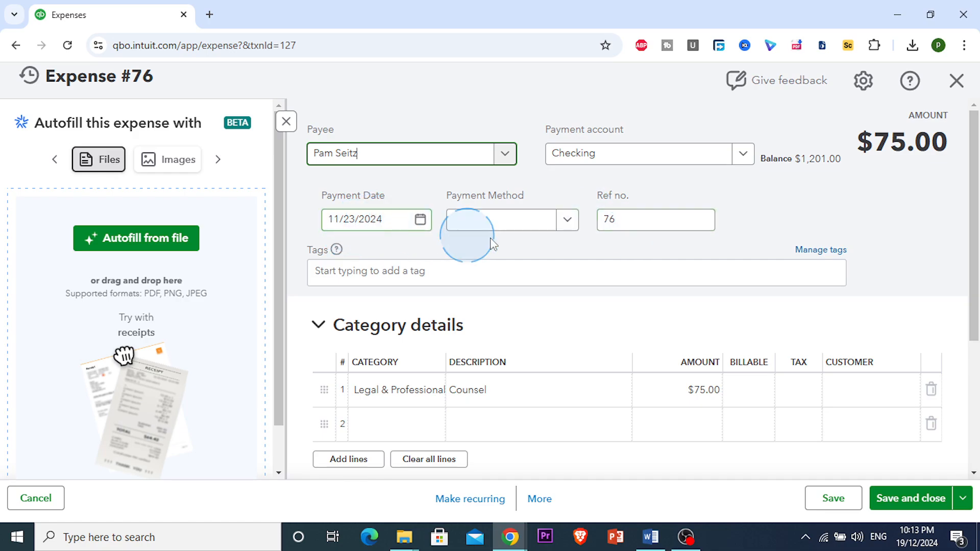
left_click(566, 223)
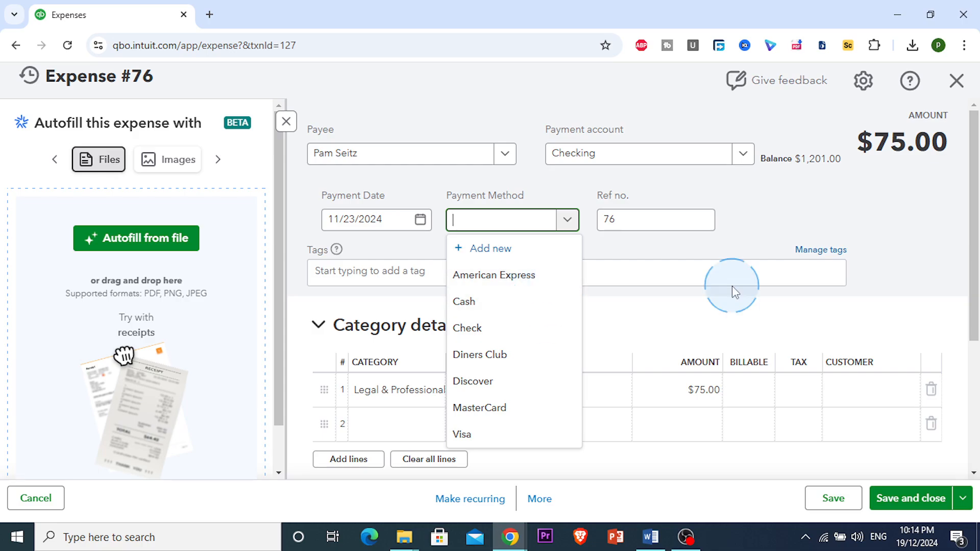
left_click(690, 255)
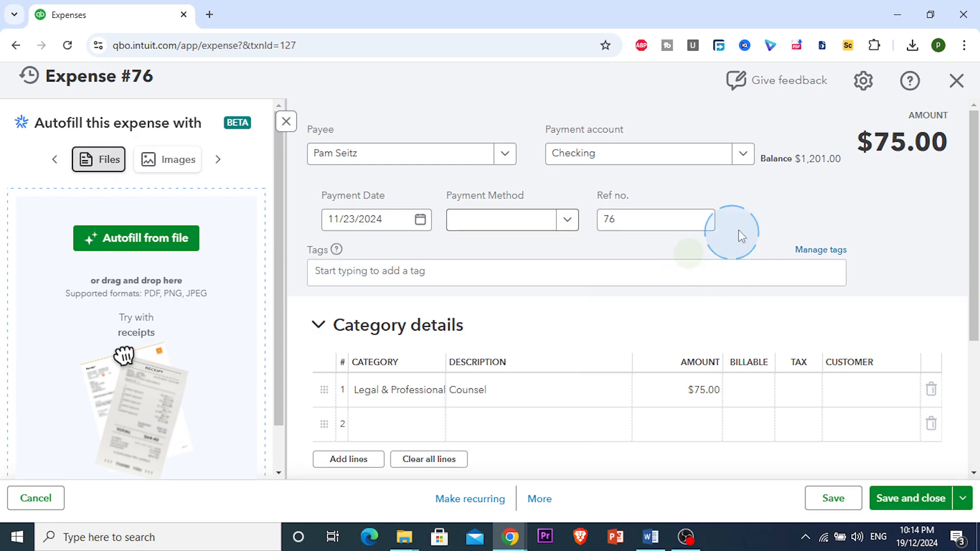
double_click(811, 160)
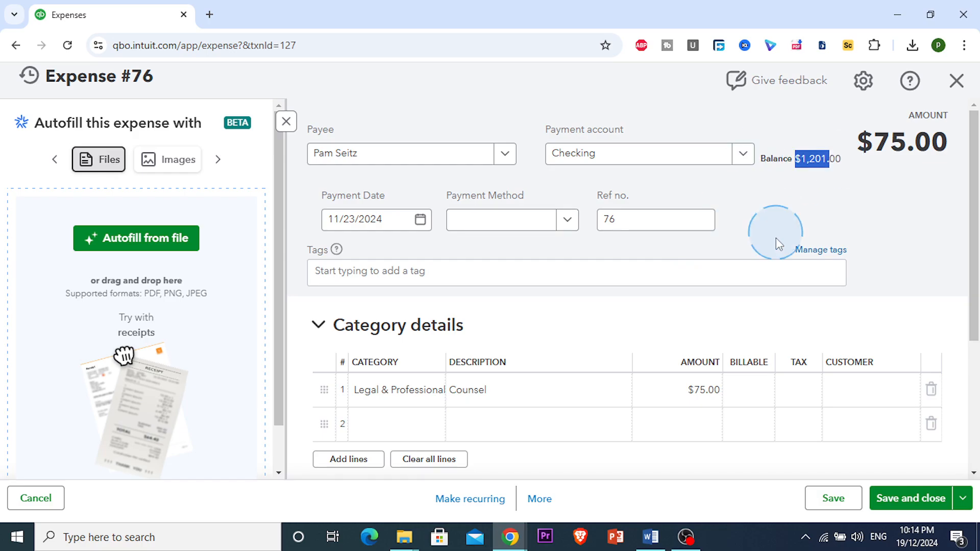
Step: Inspect the expense's category detail line and its customer options without changing anything, then leave the form
scroll(776, 238, "down", 4)
scroll(715, 250, "up", 1)
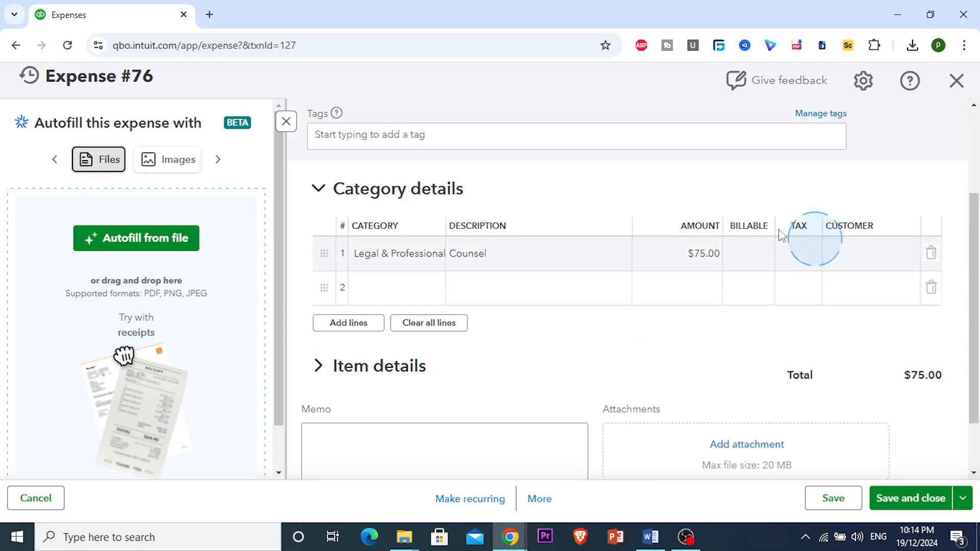
left_click(704, 255)
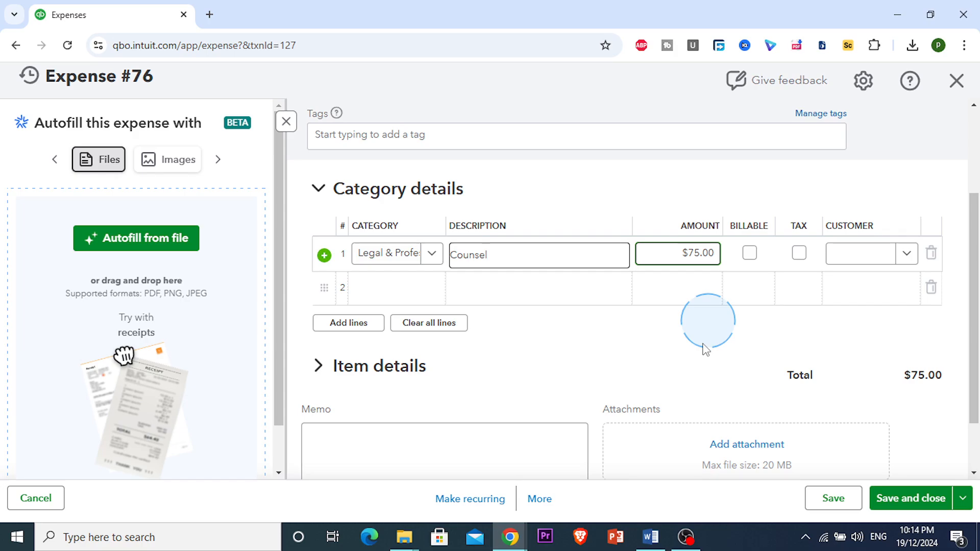
left_click(913, 262)
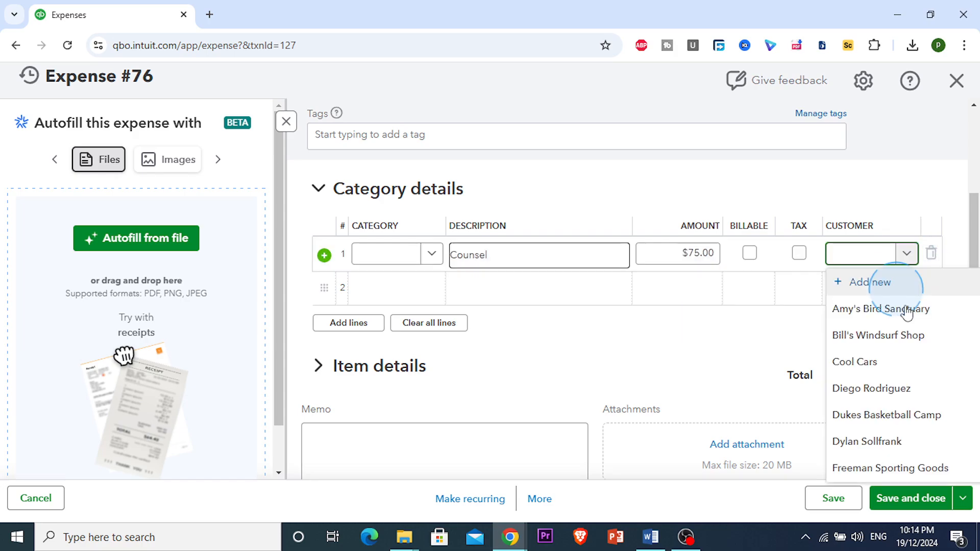
left_click(753, 344)
left_click(872, 262)
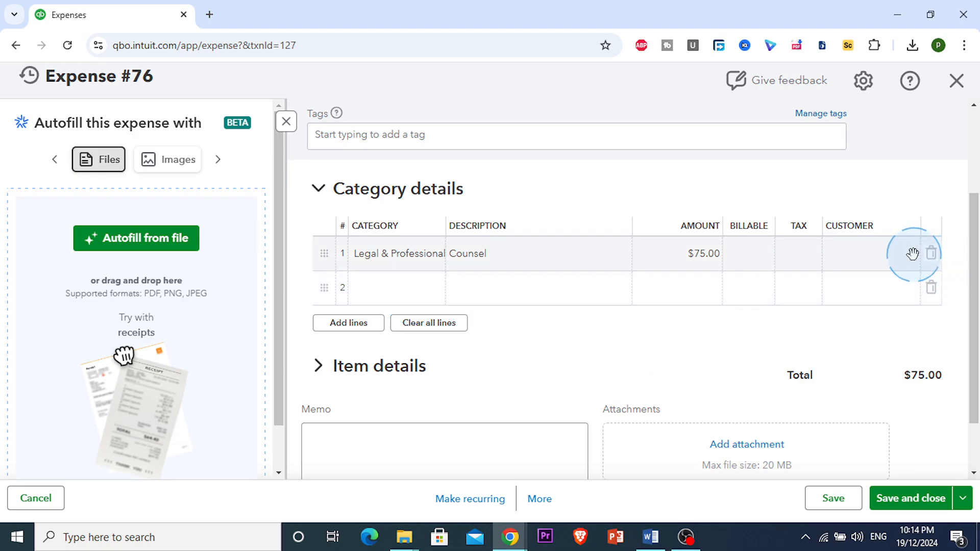
scroll(832, 307, "down", 2)
scroll(828, 313, "up", 5)
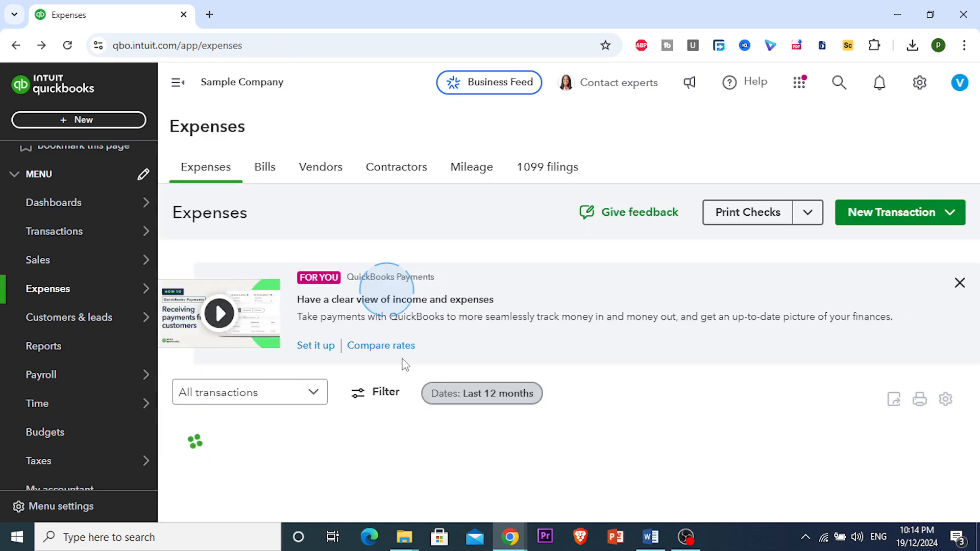
Step: Start a new credit card credit transaction from the expenses page
scroll(245, 396, "down", 3)
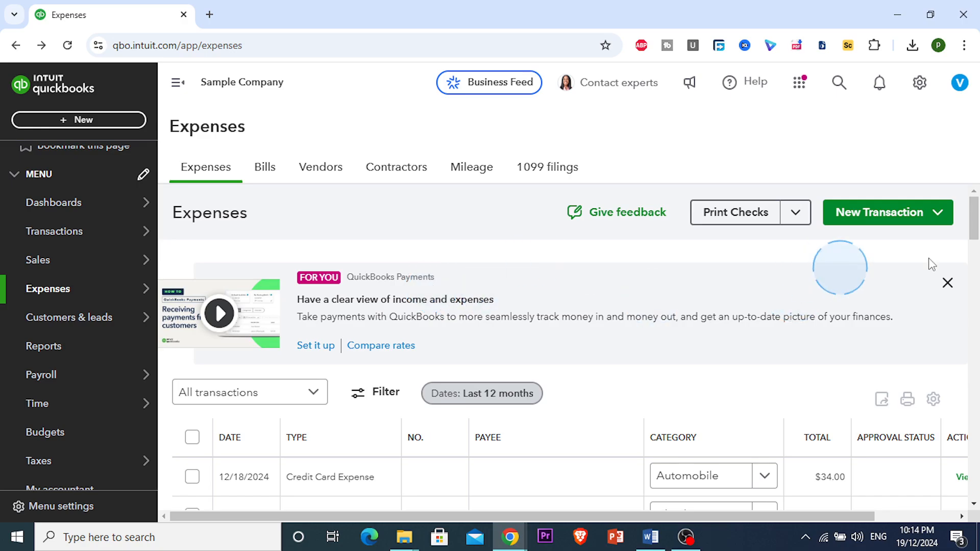
left_click(883, 215)
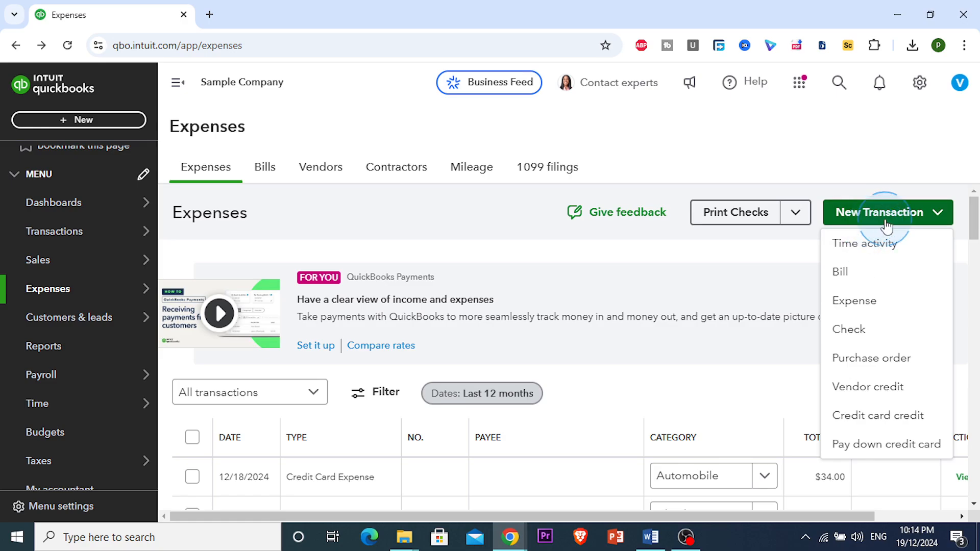
left_click(885, 332)
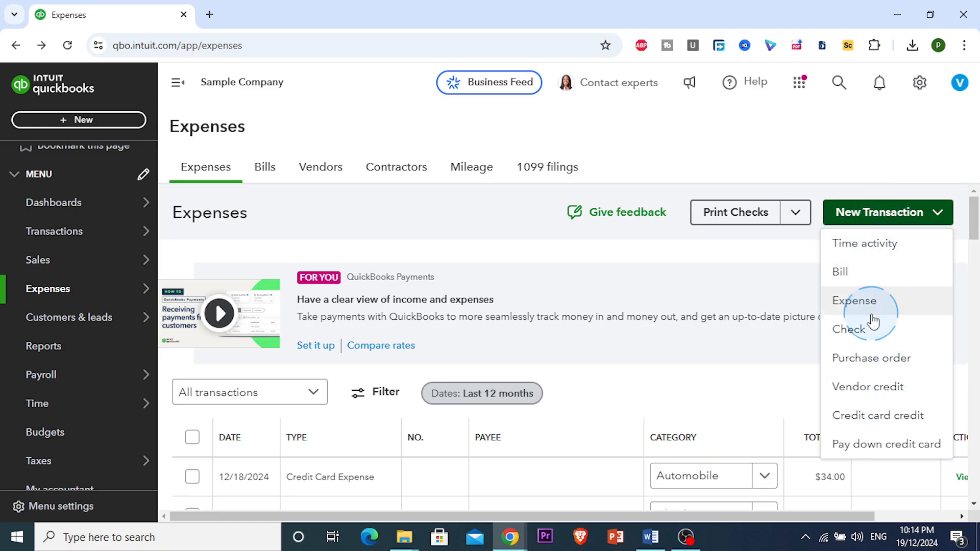
left_click(882, 276)
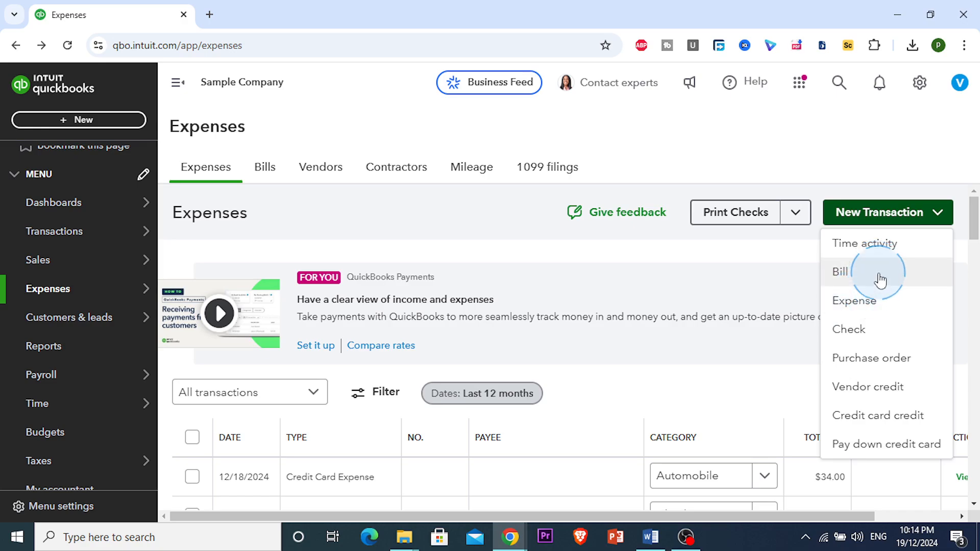
left_click(884, 424)
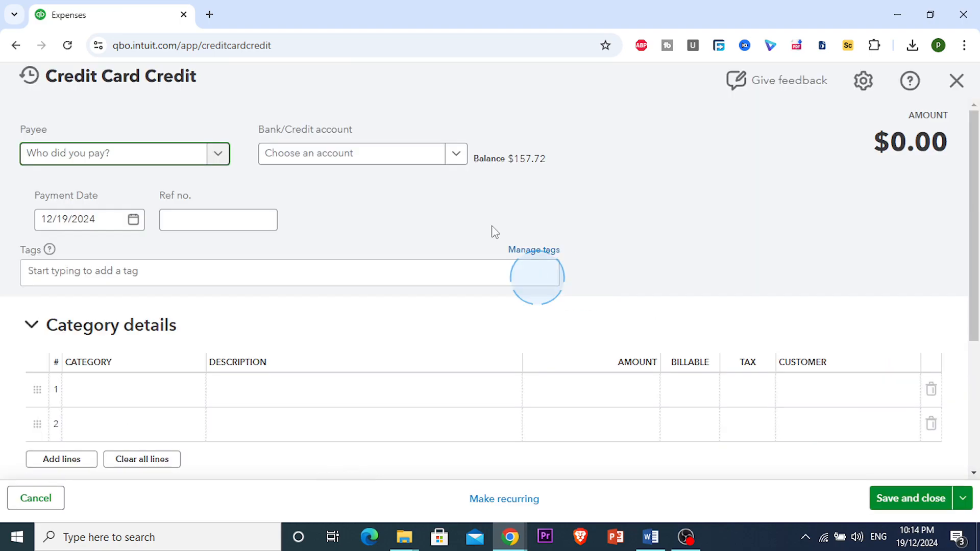
Step: Set the first category line to Job Expenses:Equipment Rental with the description Forklift
scroll(320, 337, "down", 2)
left_click(153, 317)
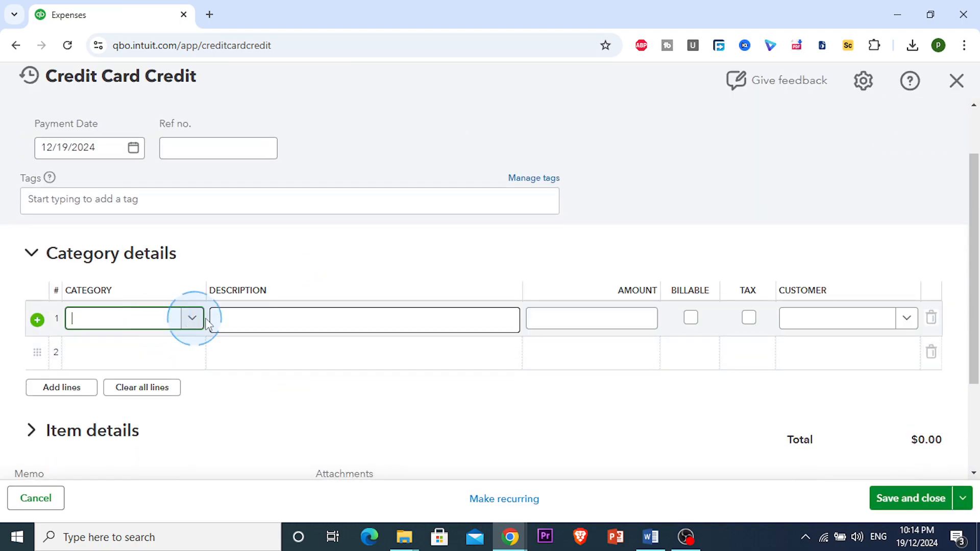
left_click(193, 319)
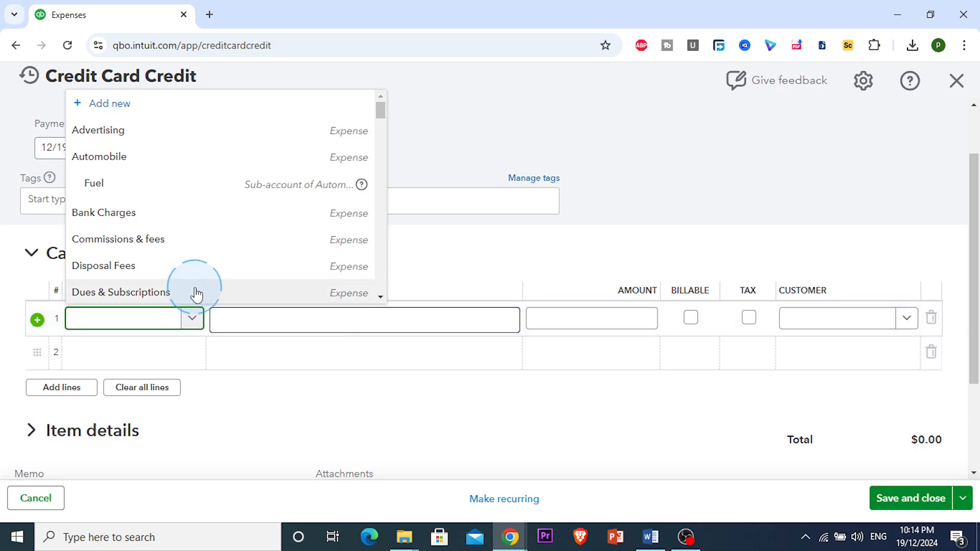
scroll(197, 294, "down", 4)
scroll(196, 291, "down", 2)
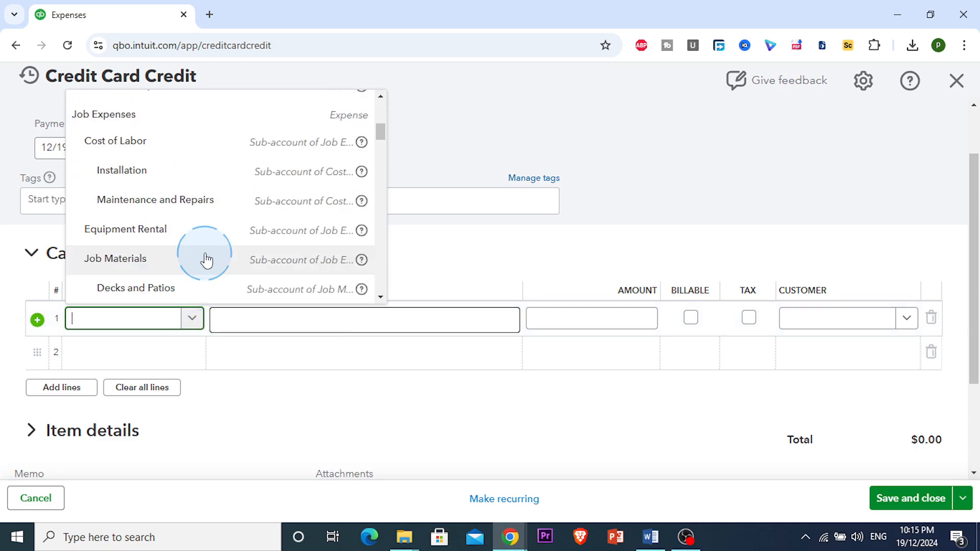
left_click(207, 236)
left_click(302, 317)
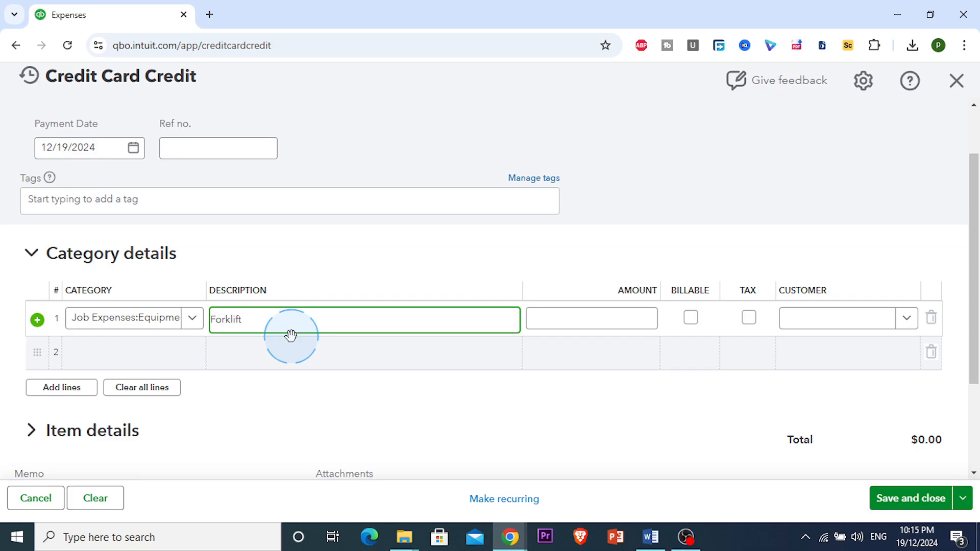
Step: Enter 2500 as the line amount and mark the line as billable
scroll(288, 332, "up", 1)
left_click(585, 391)
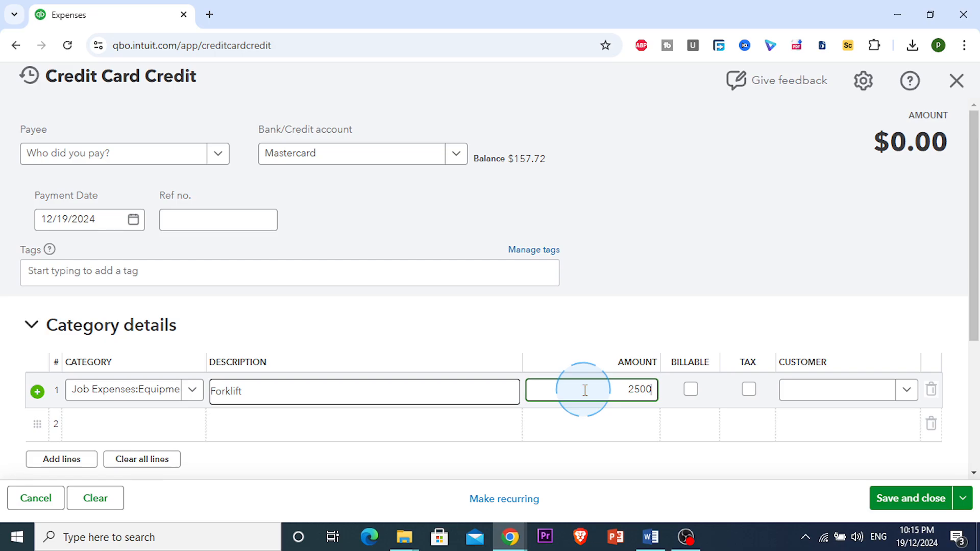
left_click(699, 327)
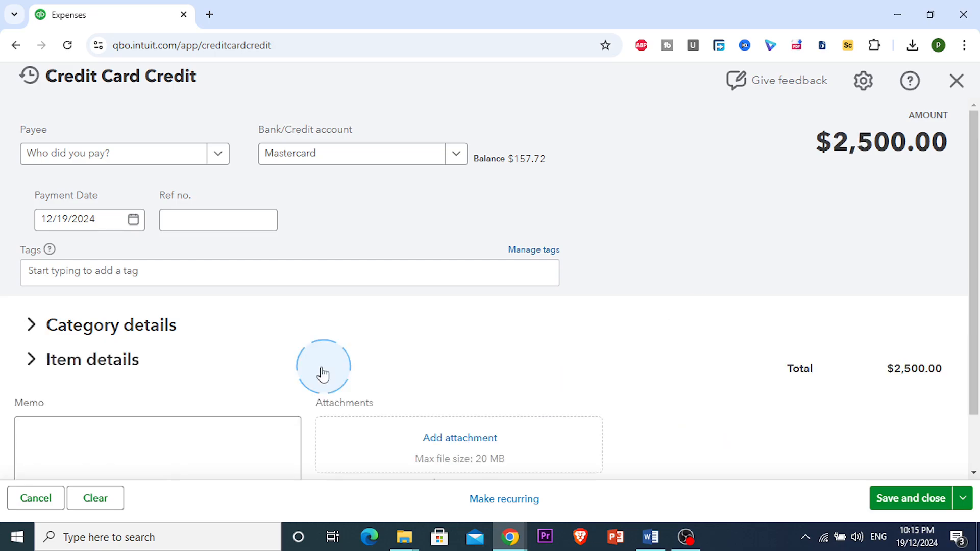
left_click(32, 326)
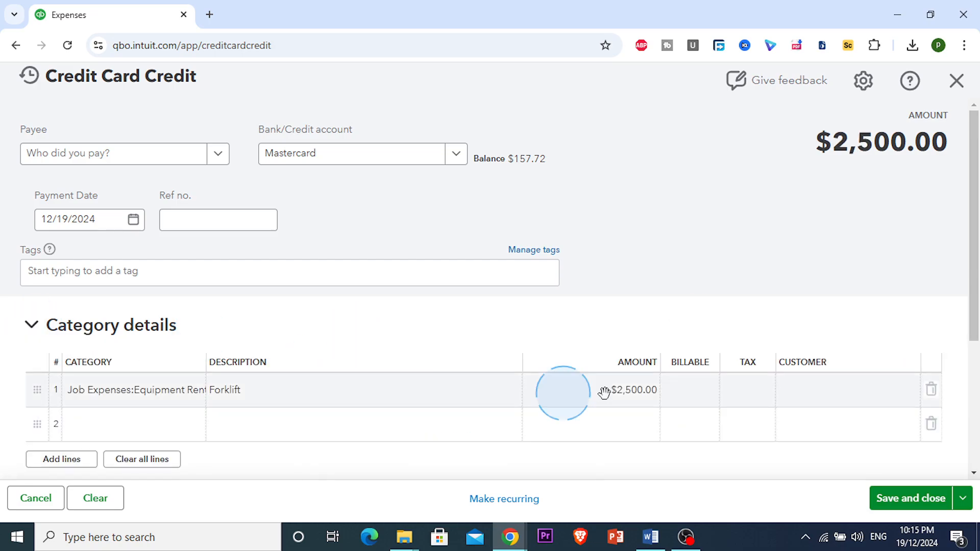
left_click(694, 402)
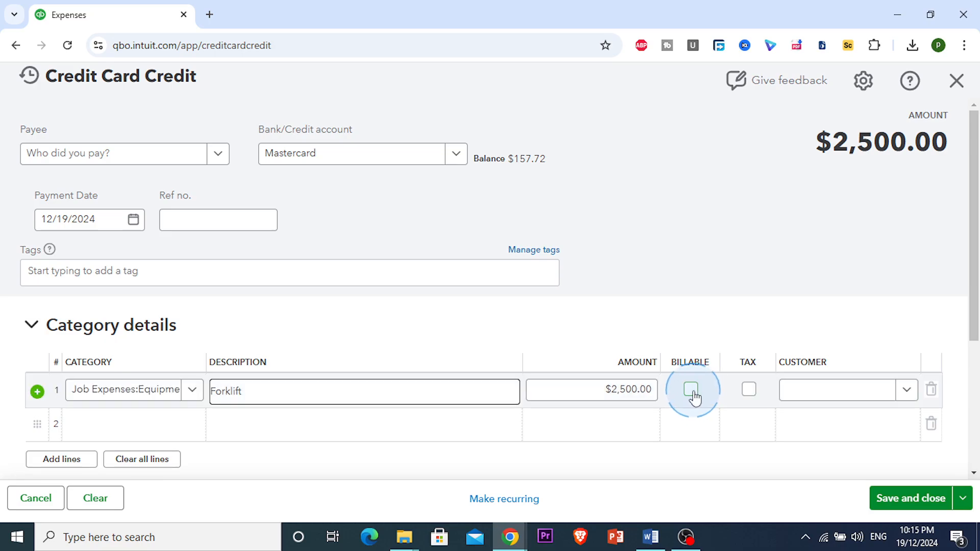
left_click(692, 391)
Step: Assign the customer Cool Cars to the category line
scroll(679, 342, "down", 3)
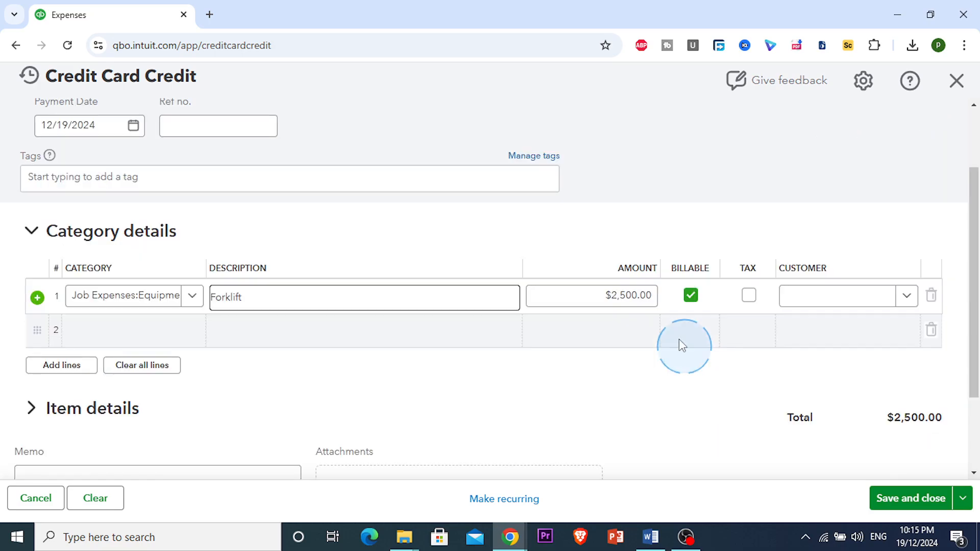
left_click(862, 245)
left_click(907, 249)
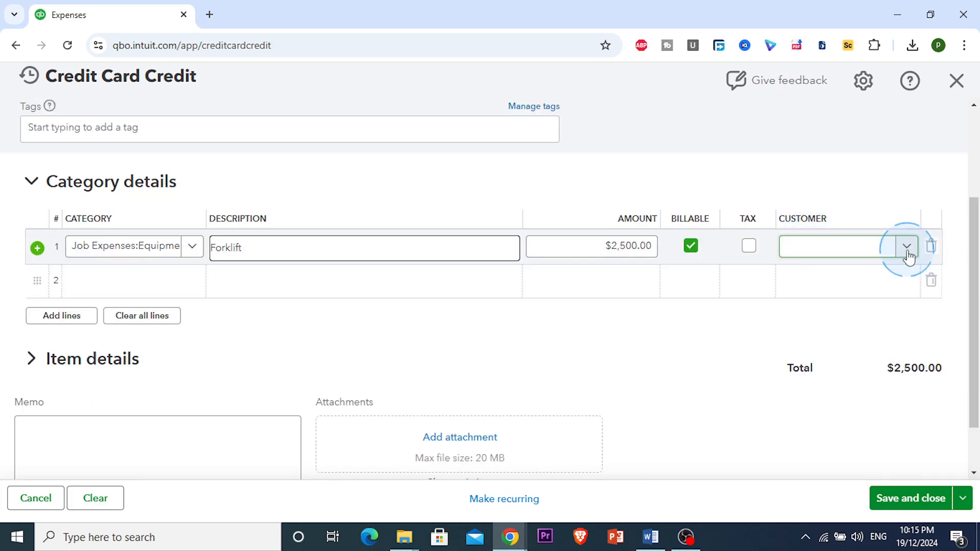
scroll(740, 409, "down", 2)
scroll(756, 388, "up", 2)
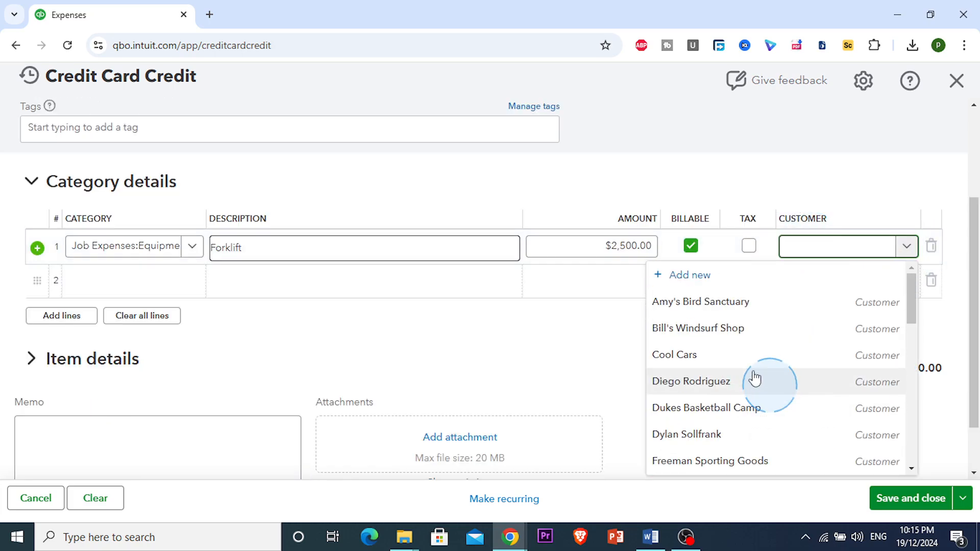
left_click(692, 364)
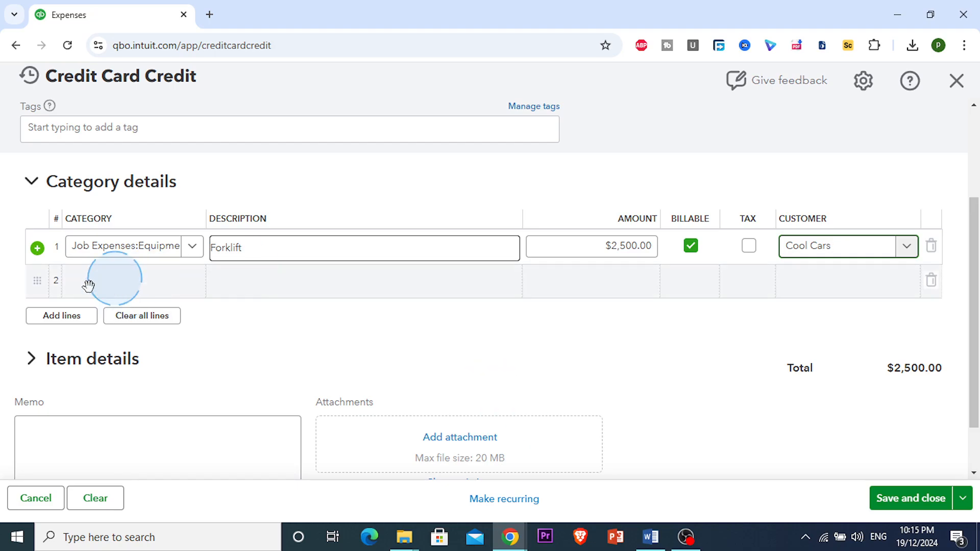
Step: Choose Ellis Equipment Rental as the payee
scroll(490, 372, "down", 2)
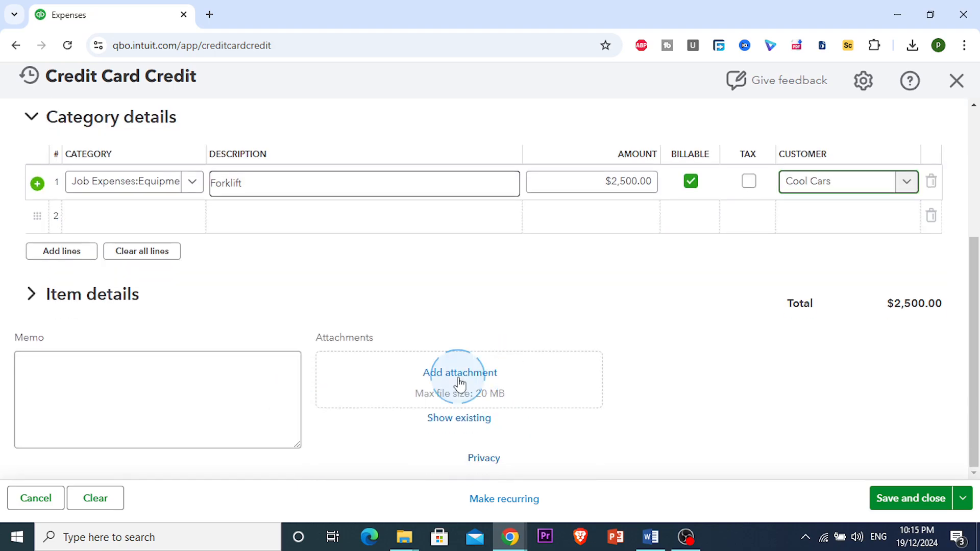
scroll(424, 400, "up", 4)
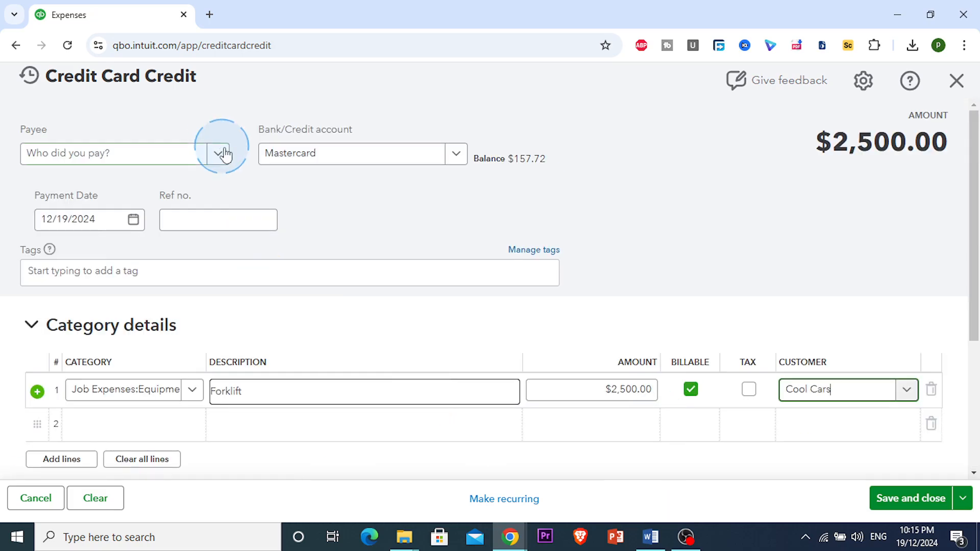
scroll(508, 438, "down", 3)
scroll(383, 332, "up", 3)
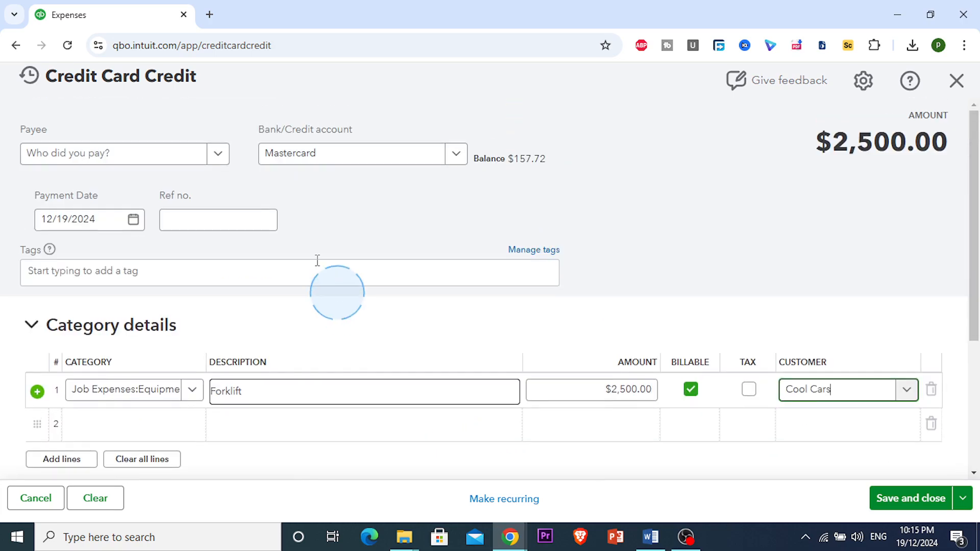
left_click(218, 155)
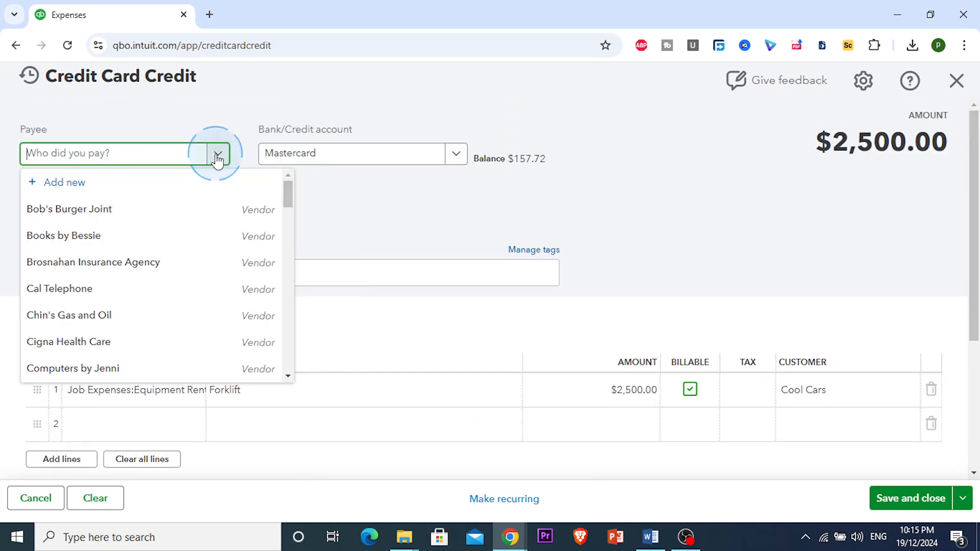
scroll(232, 268, "down", 2)
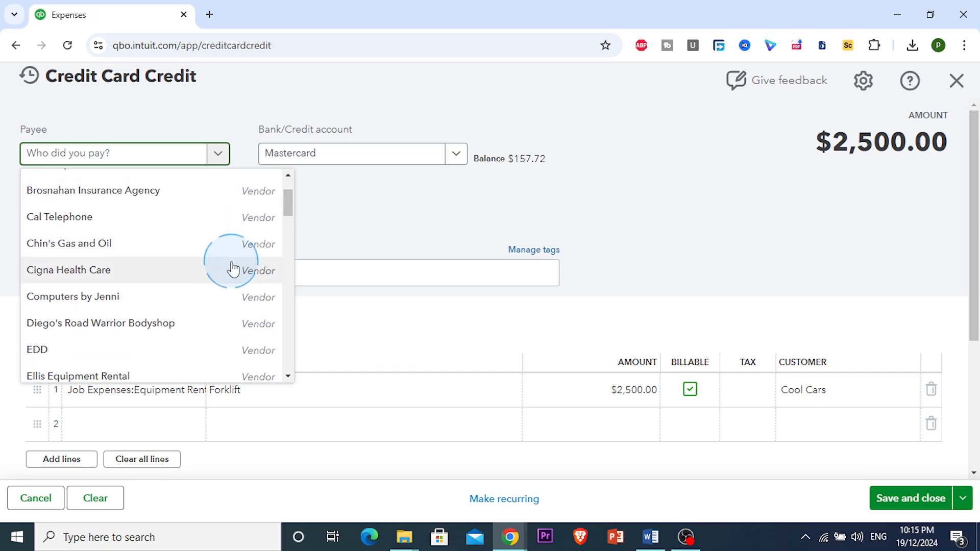
scroll(174, 306, "down", 3)
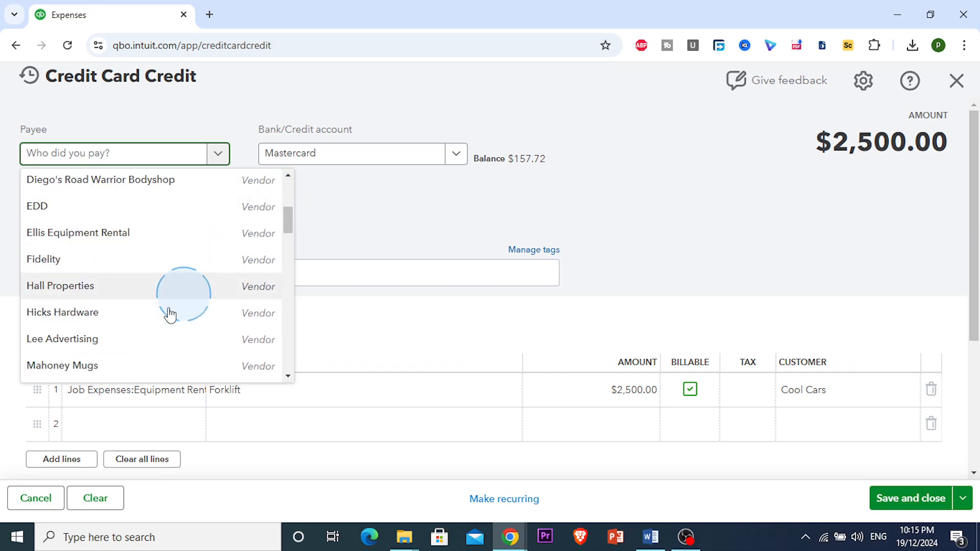
left_click(141, 237)
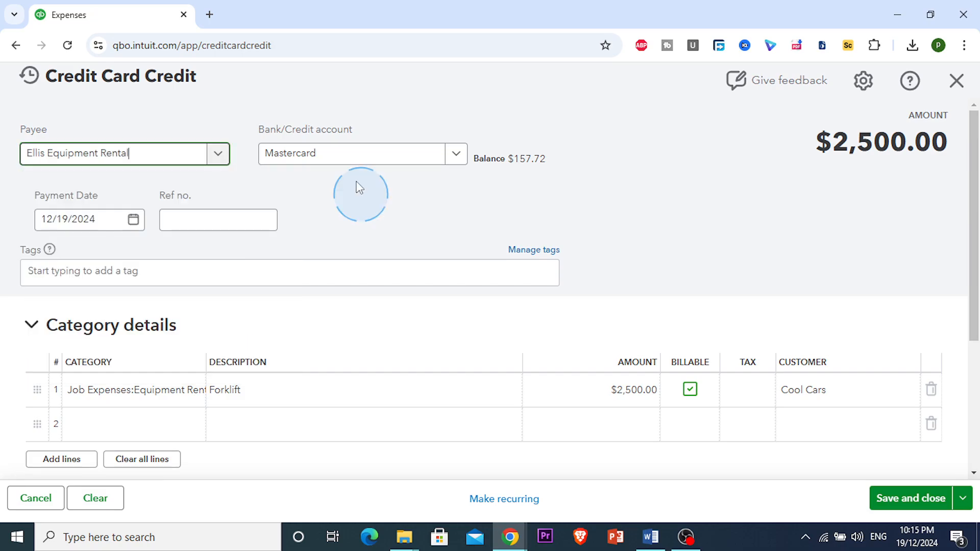
Step: Select Mastercard as the bank/credit account and check its balance
left_click(452, 154)
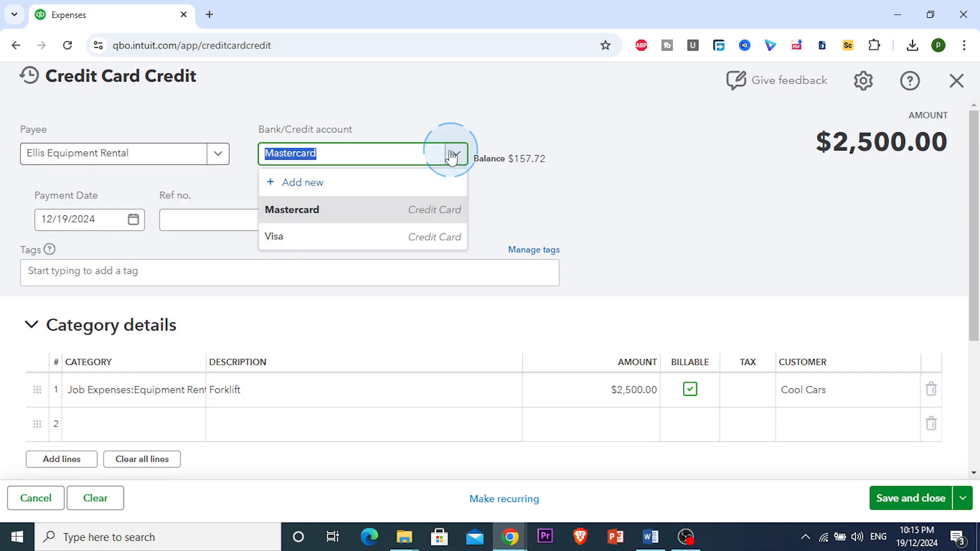
left_click(366, 210)
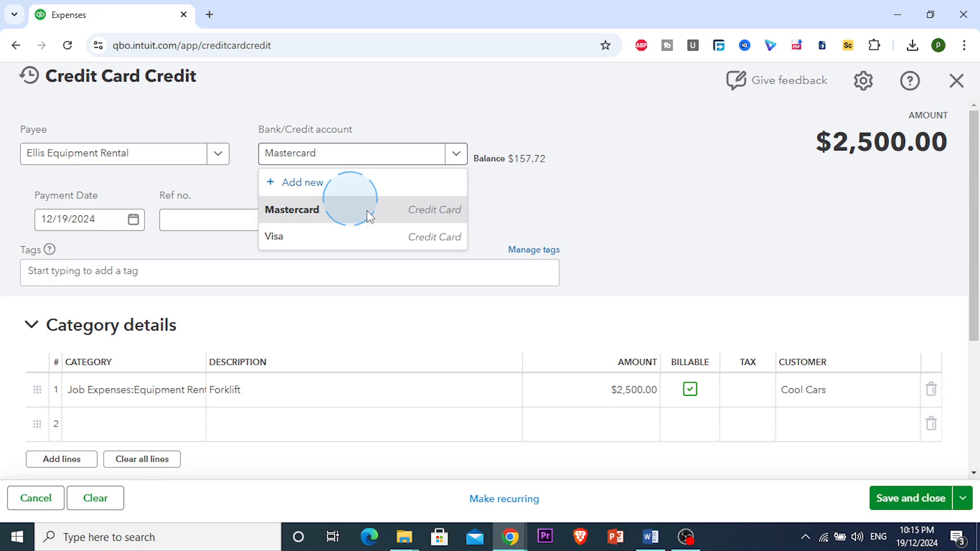
left_click_drag(507, 156, 554, 158)
left_click(520, 157)
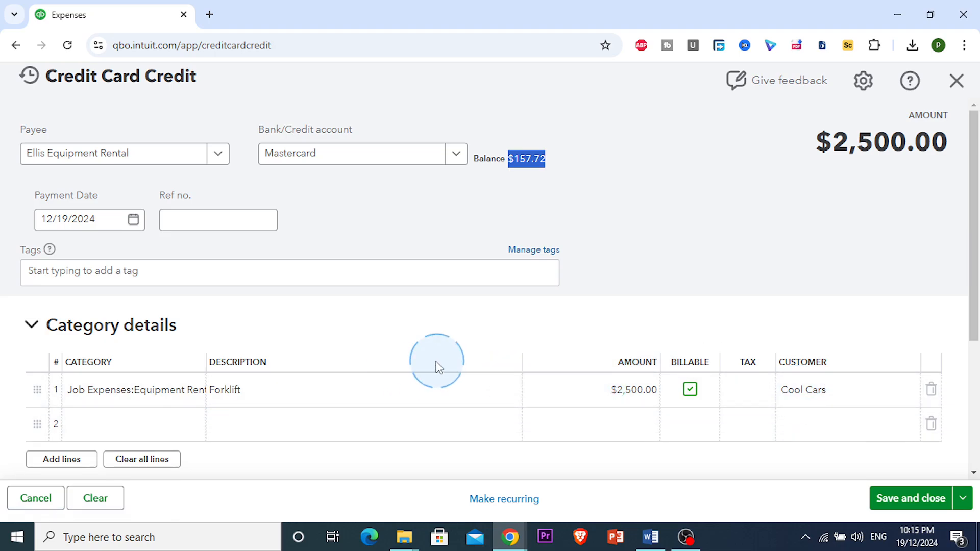
Step: Save and close the credit card credit transaction
scroll(437, 367, "down", 3)
left_click(937, 504)
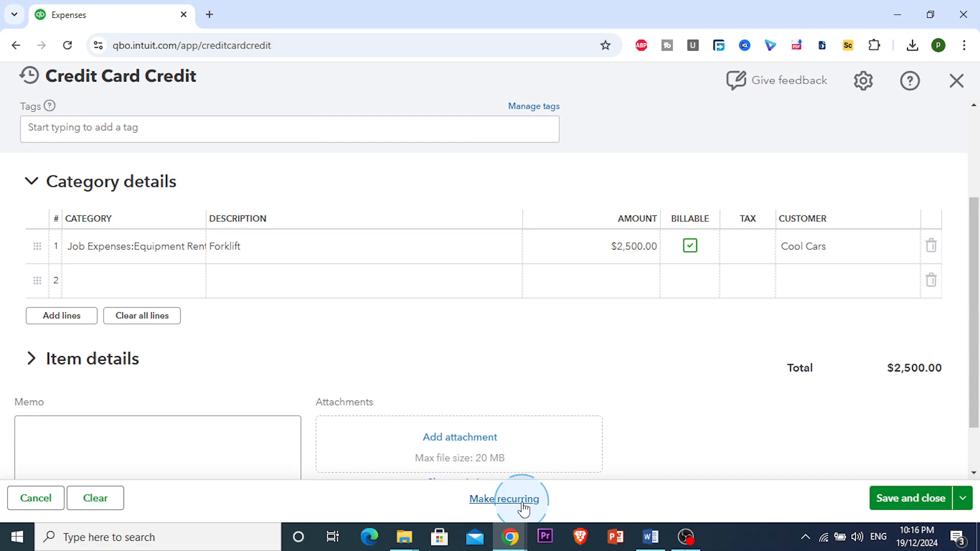
left_click(926, 498)
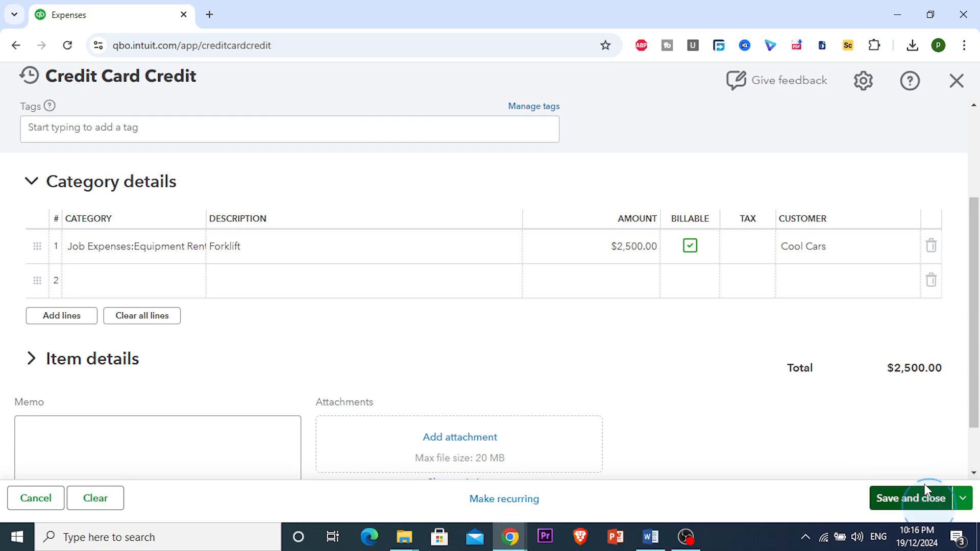
left_click(825, 403)
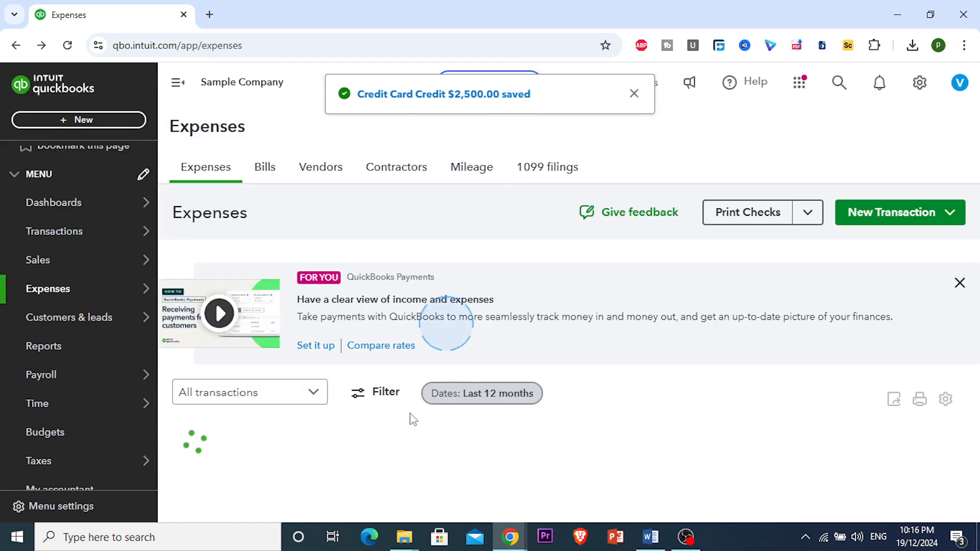
Step: Export the expense transactions list to Excel
scroll(266, 423, "down", 2)
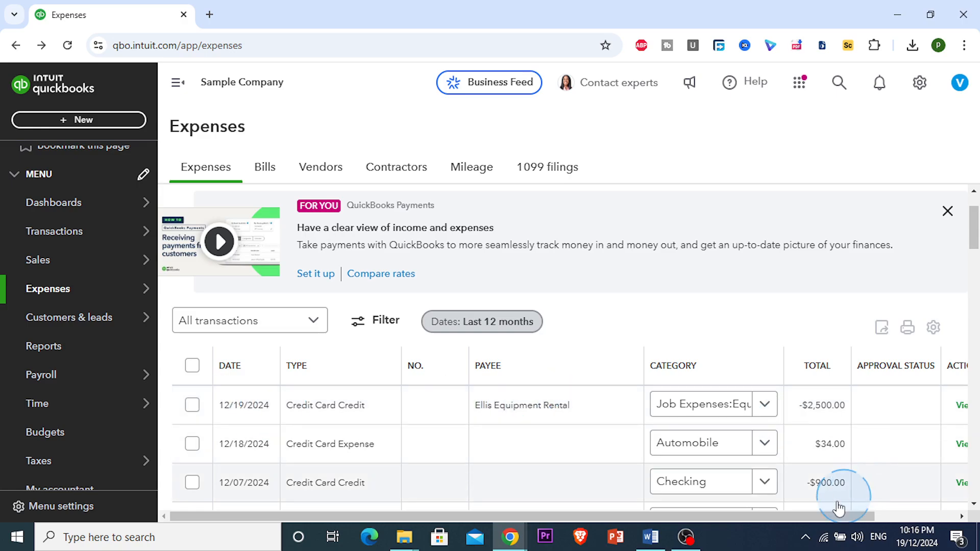
left_click_drag(834, 516, 859, 516)
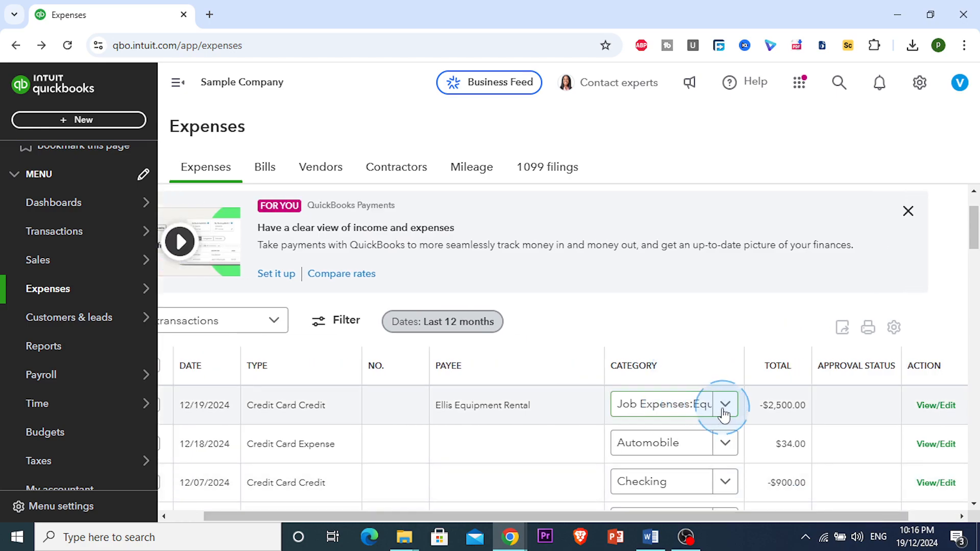
left_click(546, 302)
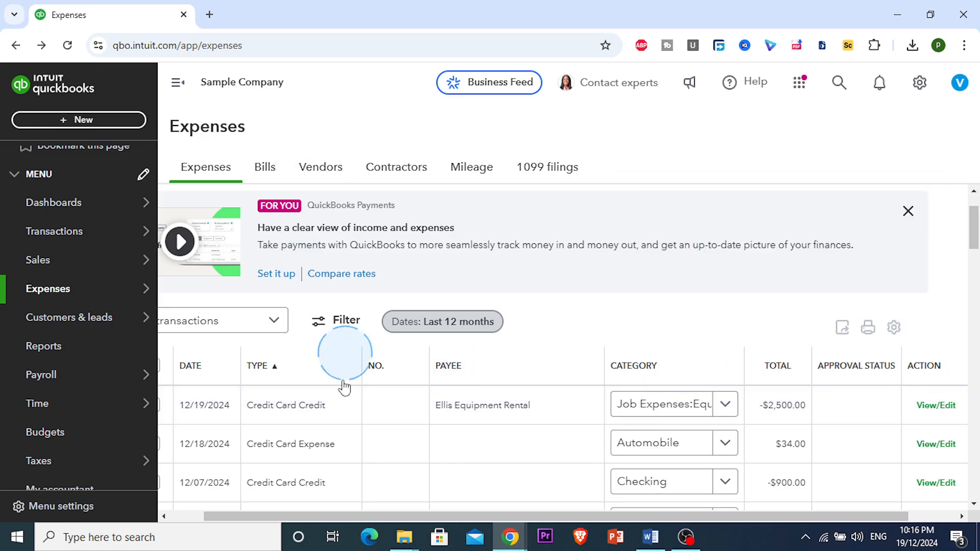
scroll(345, 388, "down", 5)
scroll(911, 361, "up", 7)
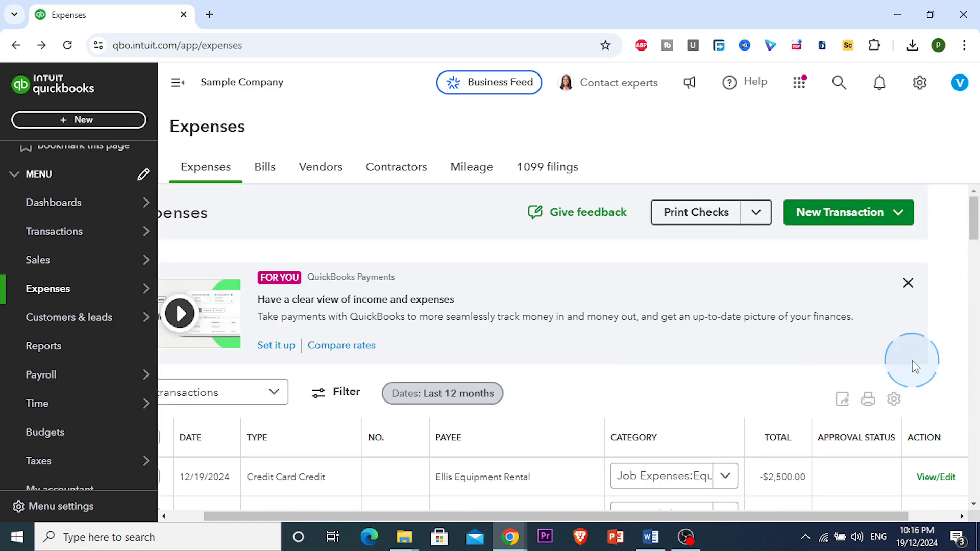
left_click(843, 401)
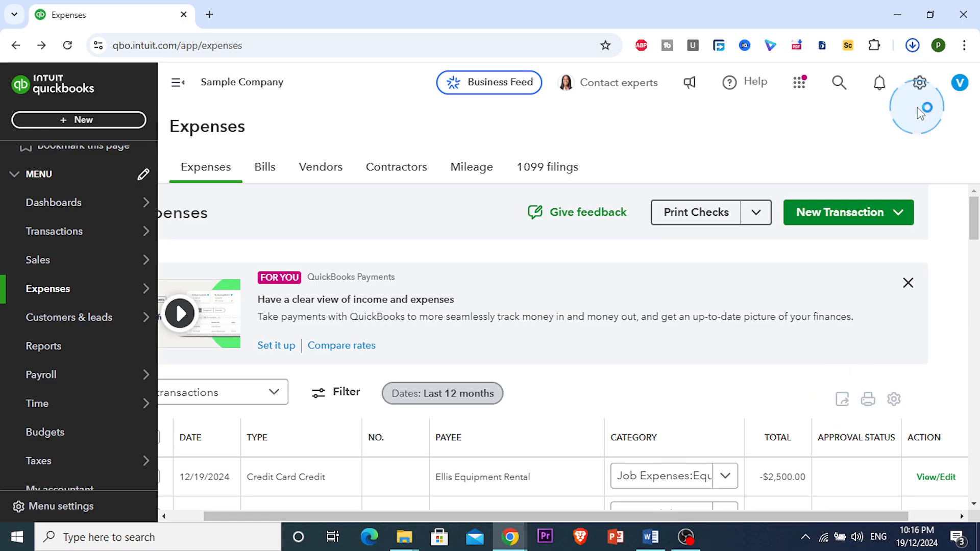
Step: Open the downloaded Expenses.xls file from the browser's download history
left_click(912, 45)
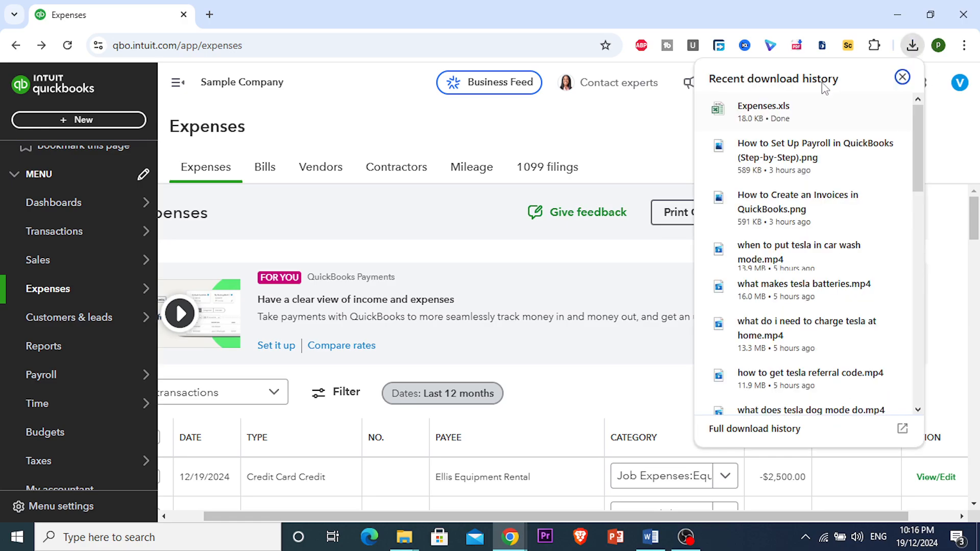
left_click(790, 121)
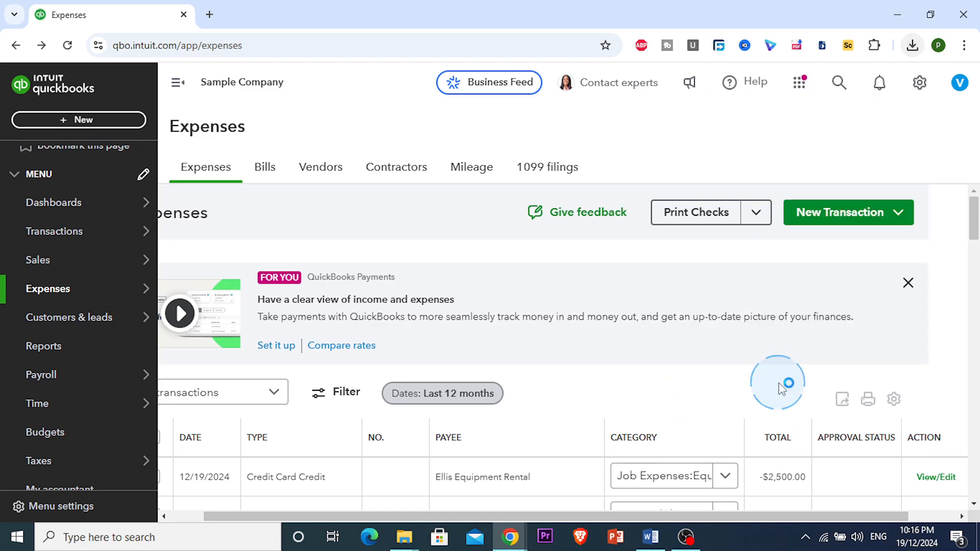
scroll(843, 357, "down", 1)
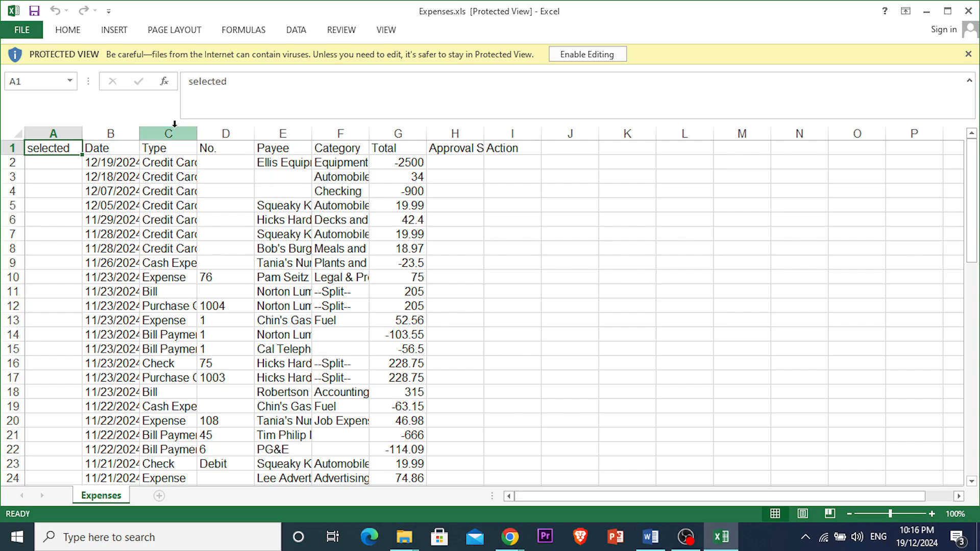
Step: Autofit the widths of the Date and Type columns and scroll through the exported rows
double_click(140, 132)
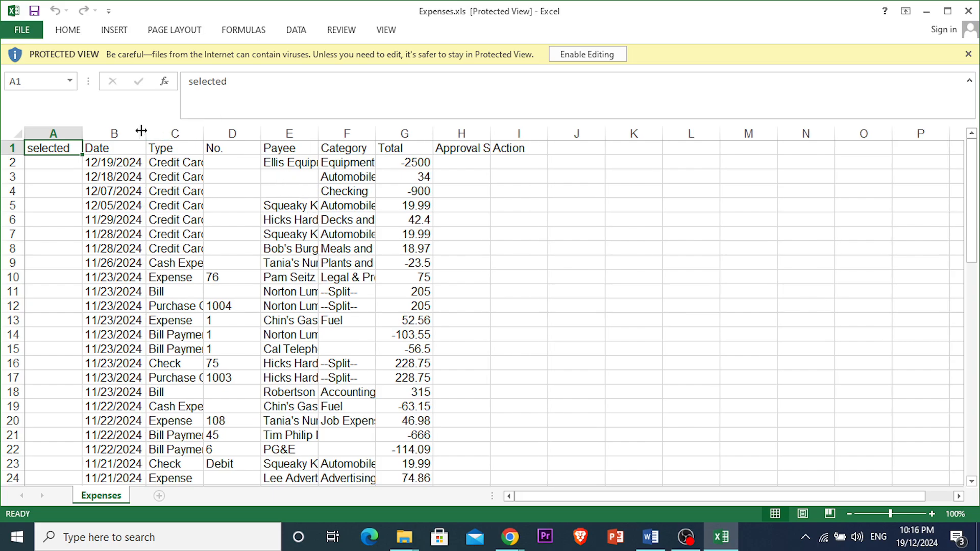
double_click(204, 133)
scroll(276, 311, "down", 12)
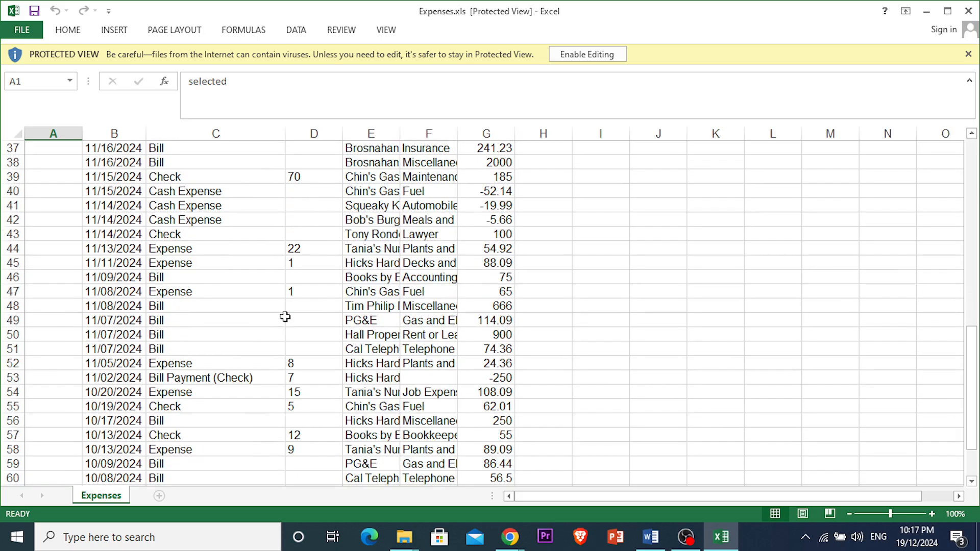
scroll(473, 367, "down", 4)
scroll(485, 392, "up", 11)
scroll(480, 392, "down", 1)
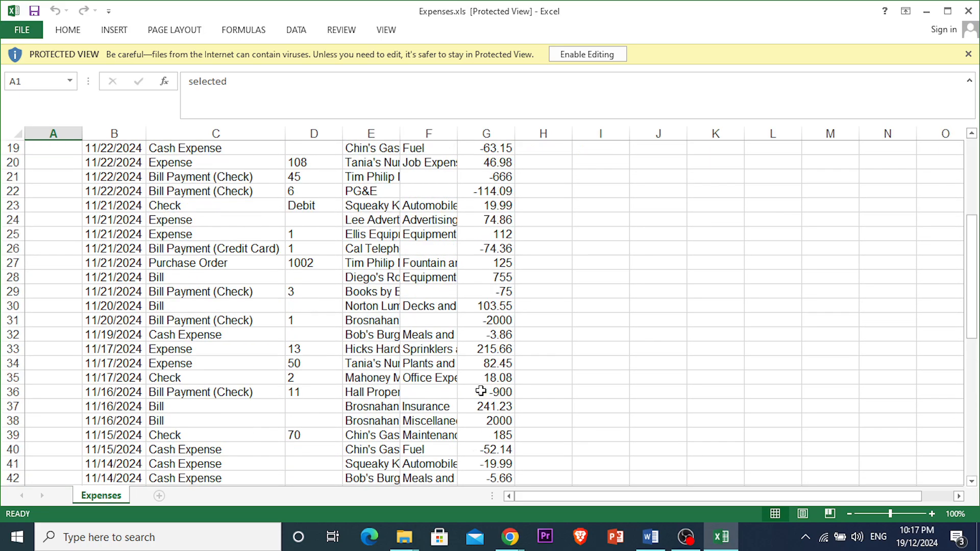
scroll(481, 391, "down", 5)
Step: Enable editing and total the Total column with =SUM(G2:G65) in cell G66
left_click(587, 55)
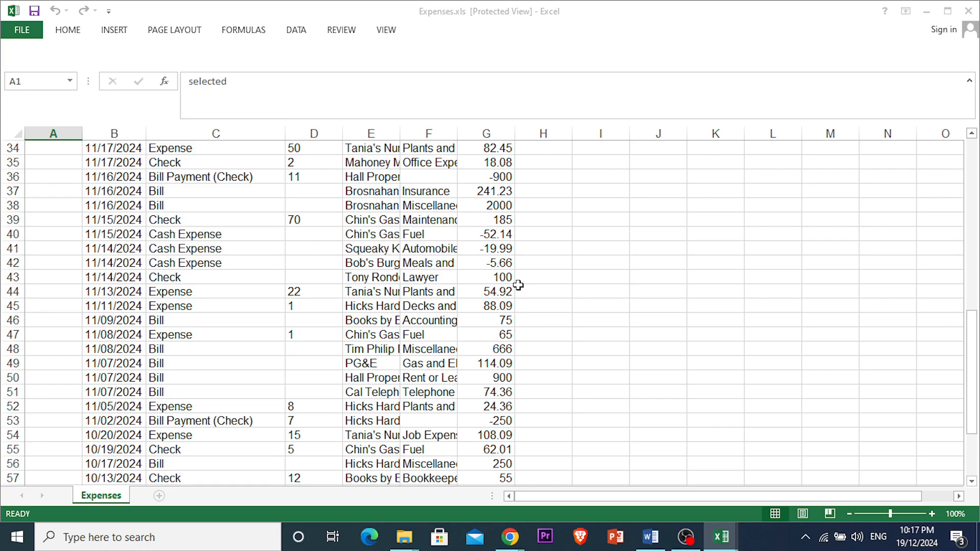
scroll(433, 388, "down", 4)
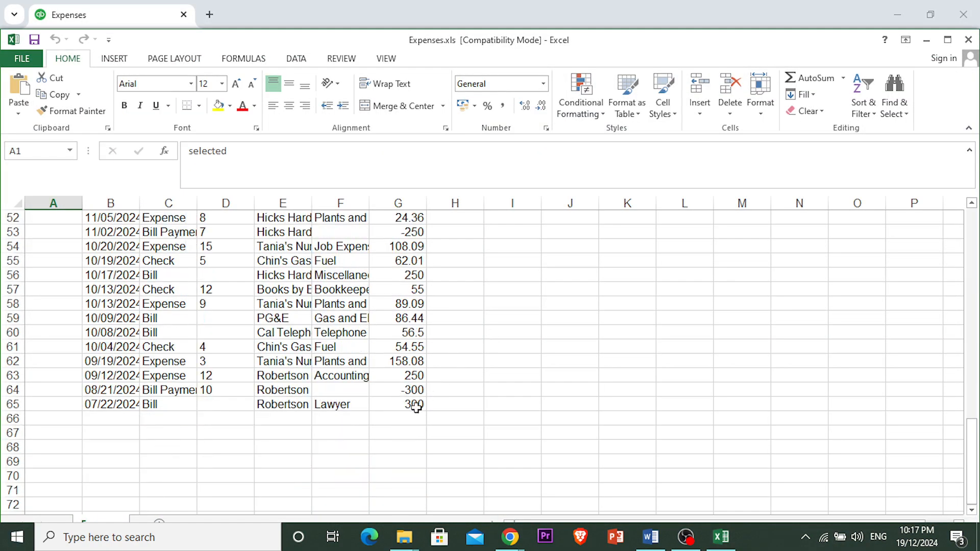
left_click(400, 421)
type("=sum")
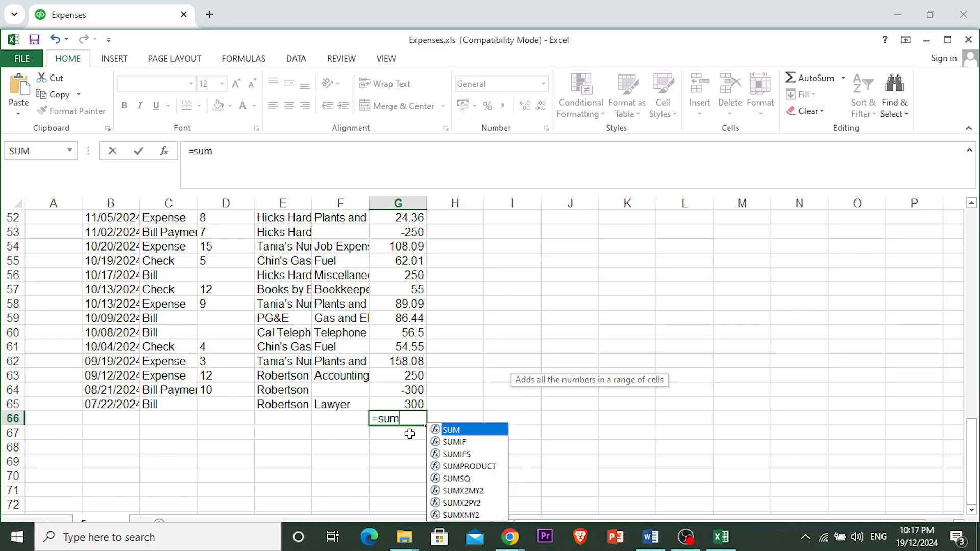
double_click(451, 430)
scroll(409, 274, "up", 15)
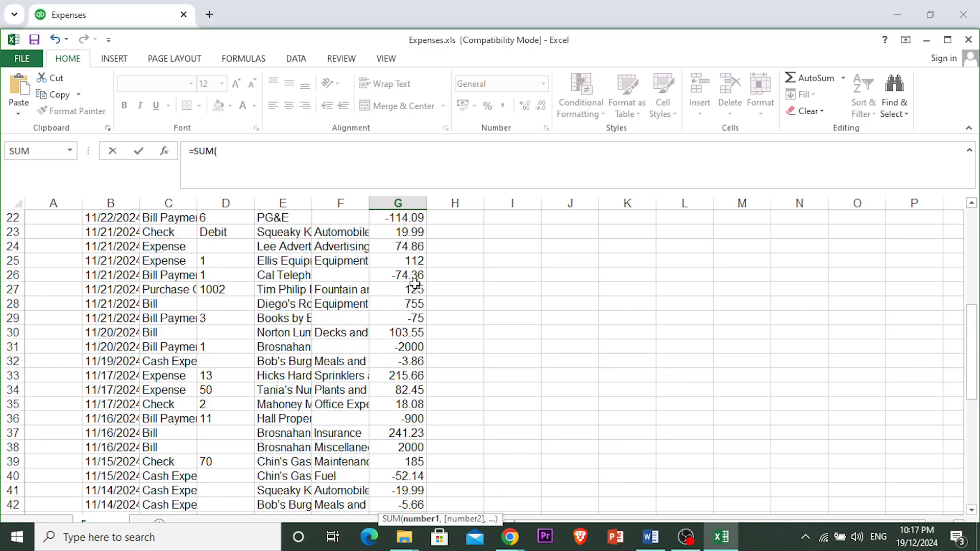
scroll(408, 269, "up", 2)
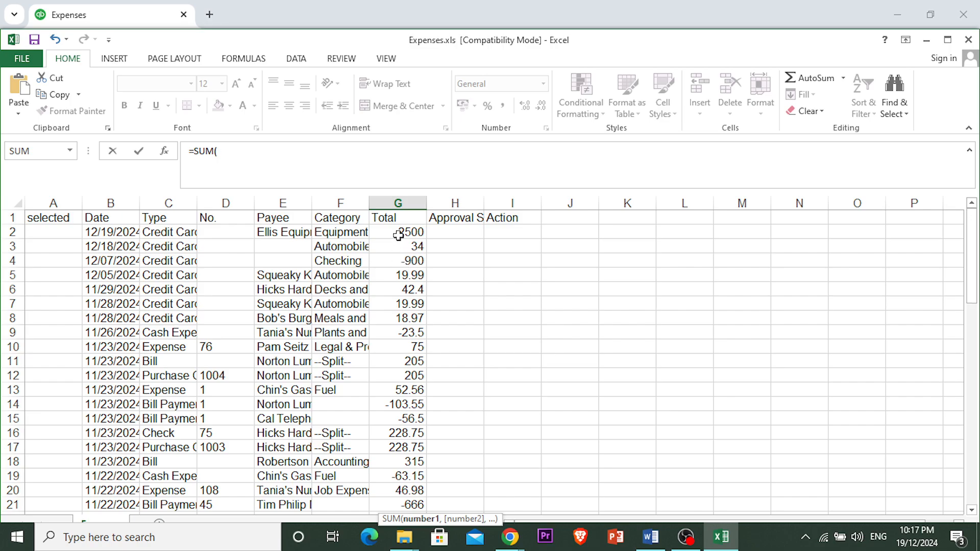
left_click_drag(398, 235, 416, 498)
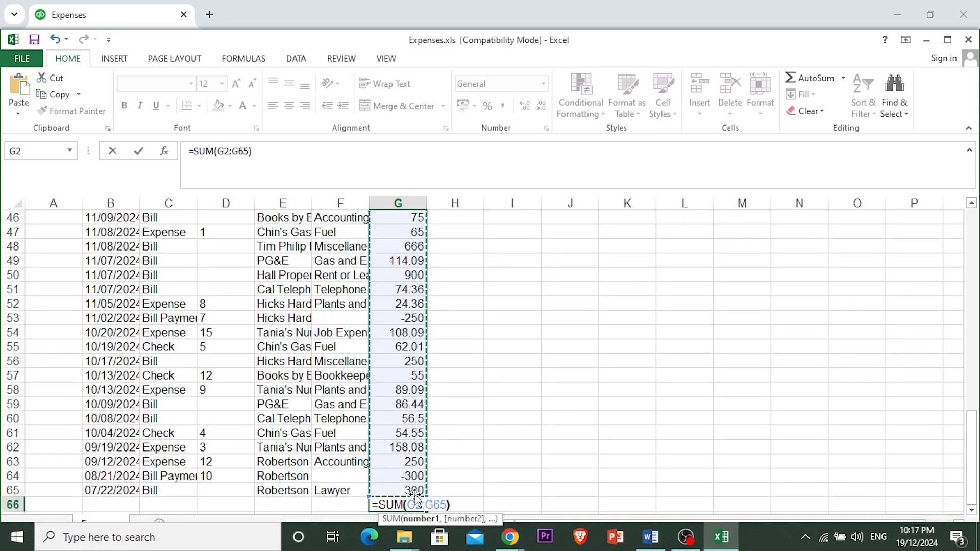
key("Return")
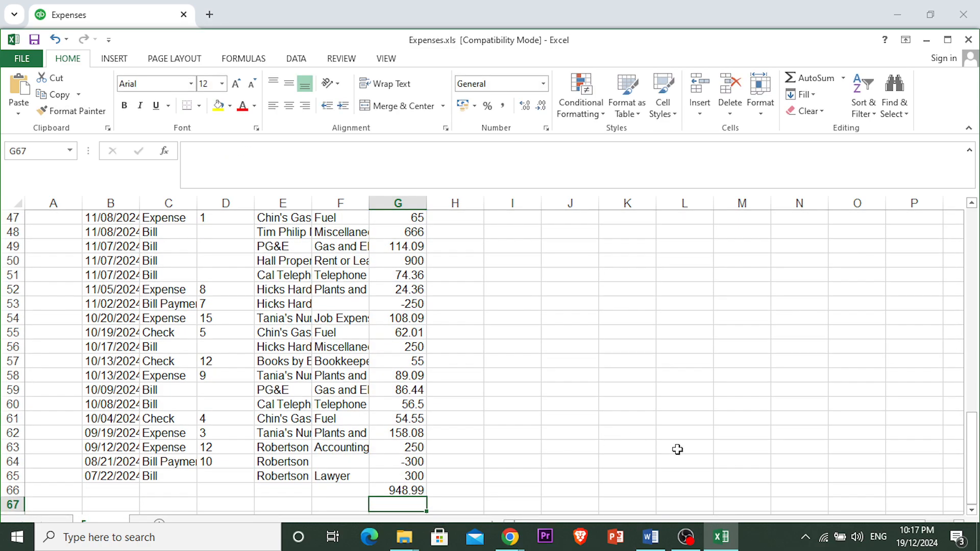
Step: Switch back to QuickBooks and open the Unpaid bills list
key("alt+Tab")
left_click(720, 416)
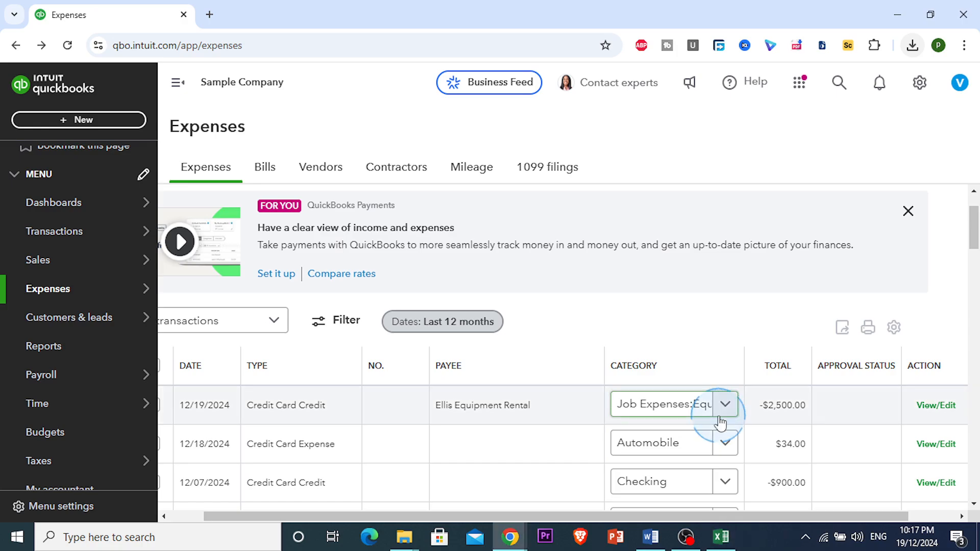
left_click(635, 366)
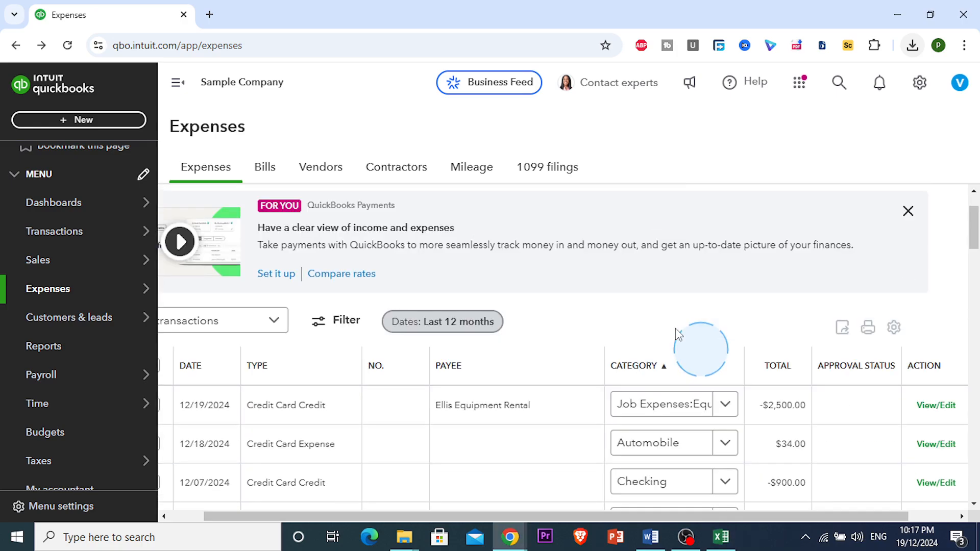
left_click(266, 172)
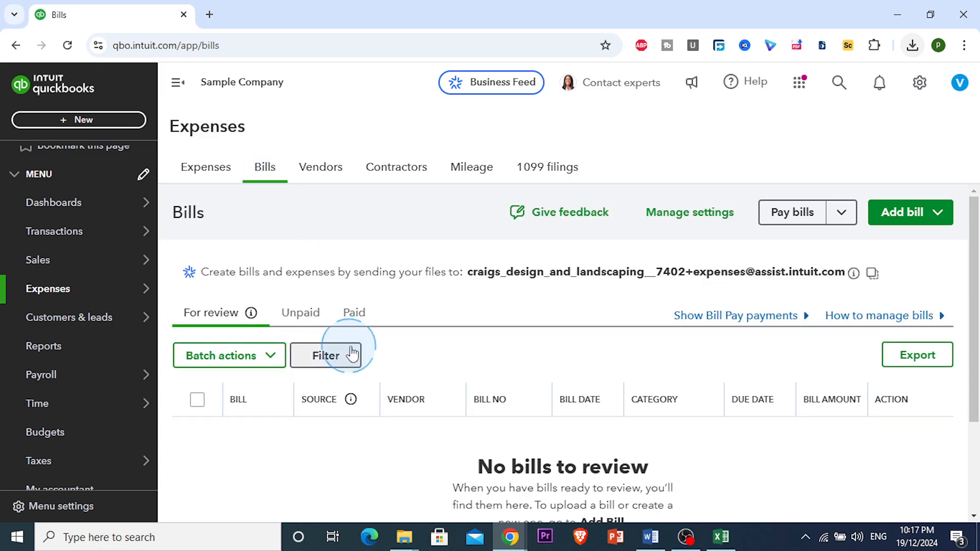
left_click(306, 315)
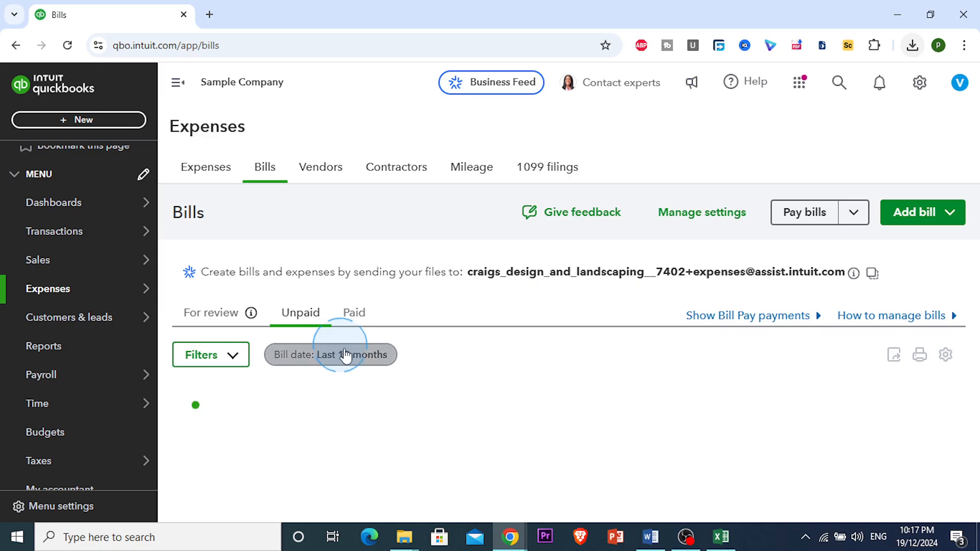
scroll(352, 357, "down", 3)
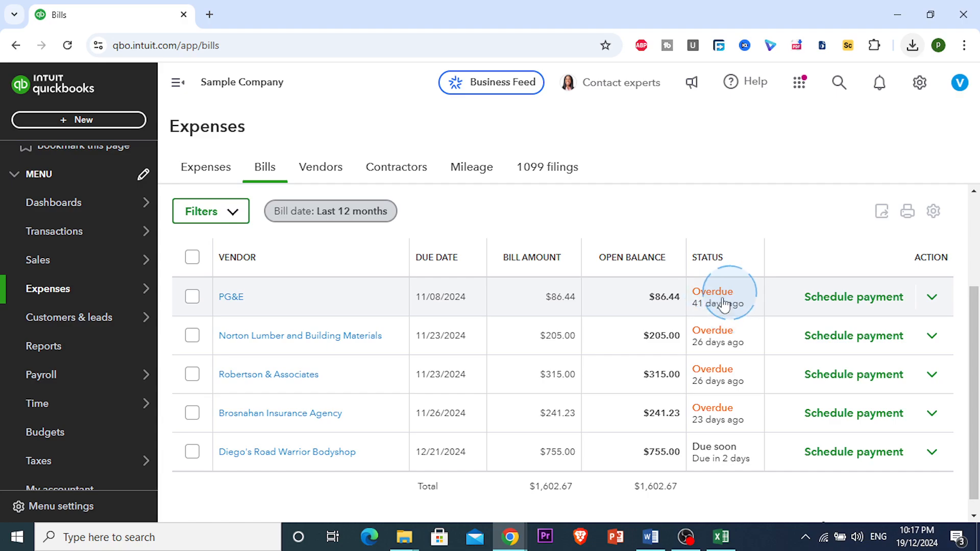
Step: Open the action options for the PG&E bill without choosing one
left_click(933, 301)
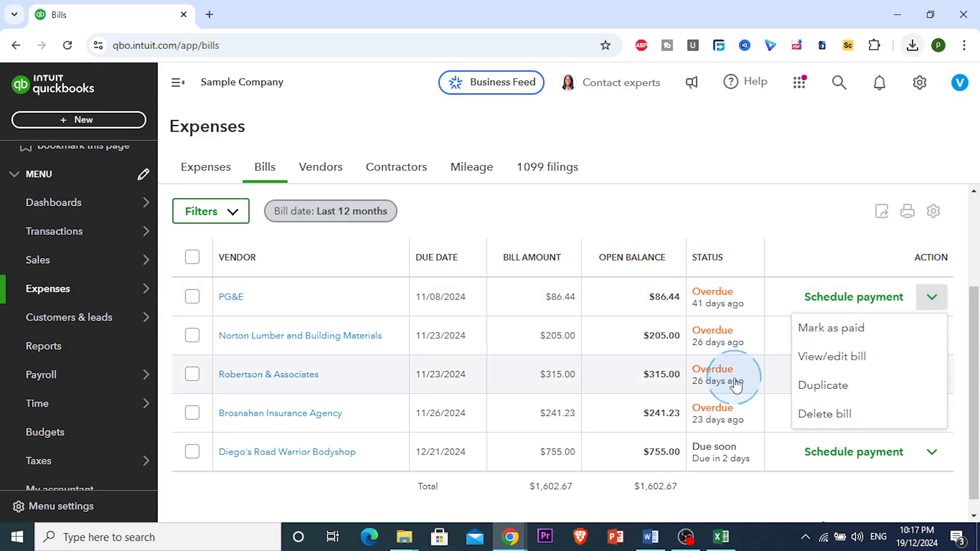
left_click(654, 228)
left_click(788, 259)
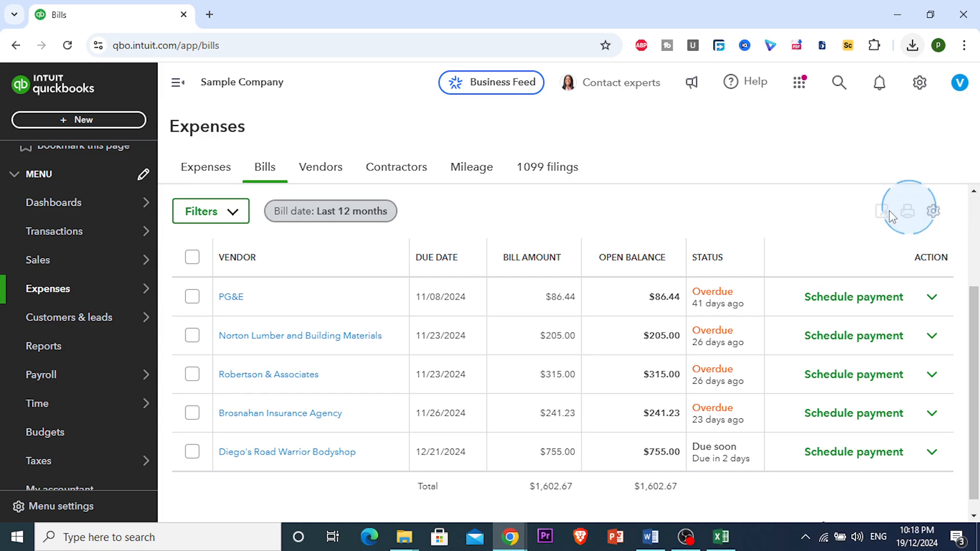
Step: Preview the printout of the unpaid bills list, check the destination choices, and cancel
left_click(909, 211)
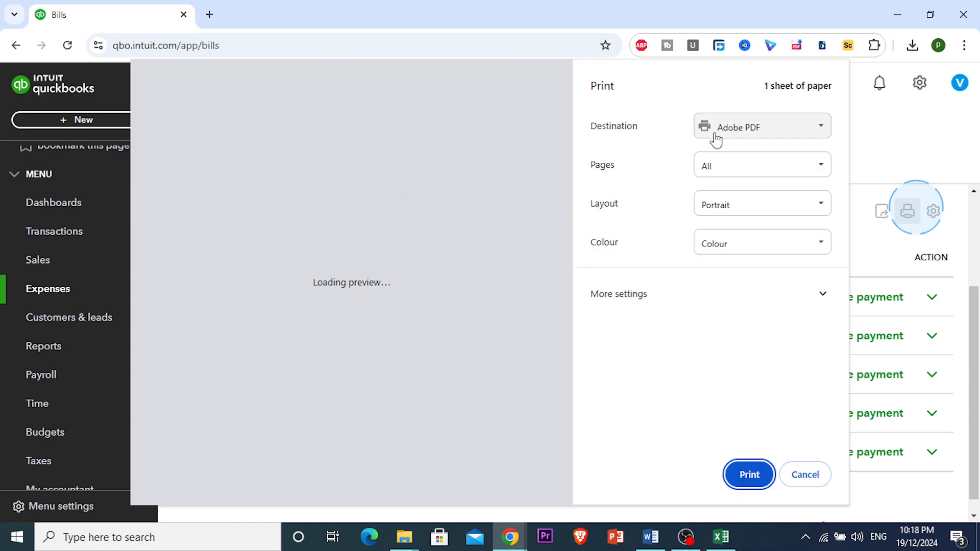
left_click(715, 133)
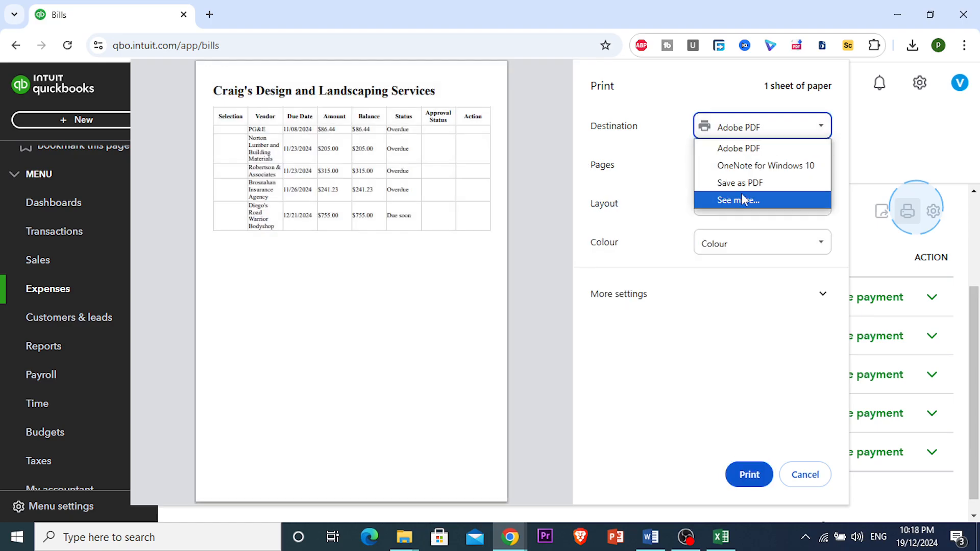
left_click(628, 165)
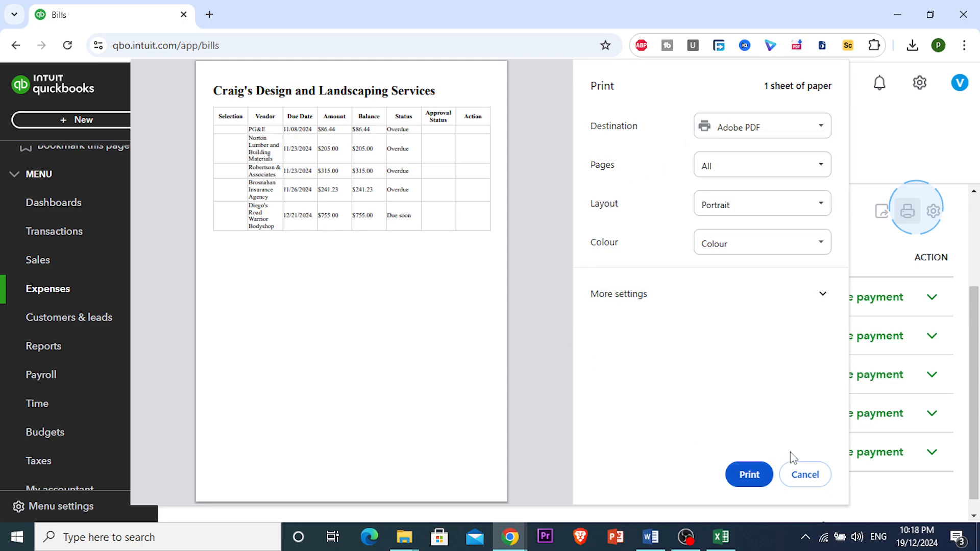
left_click(801, 476)
Step: Examine the bills table settings for available columns and rows per page
left_click(934, 211)
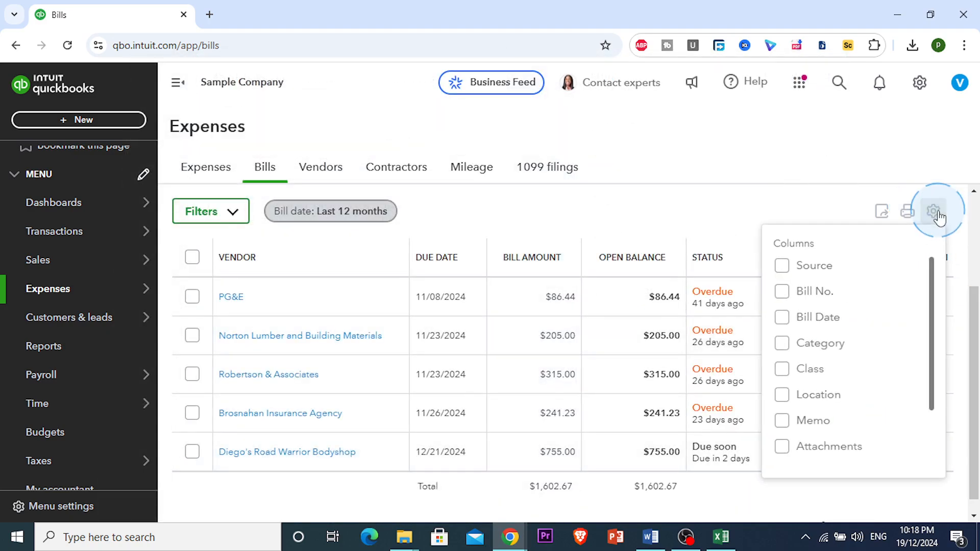
left_click(930, 299)
scroll(848, 321, "down", 2)
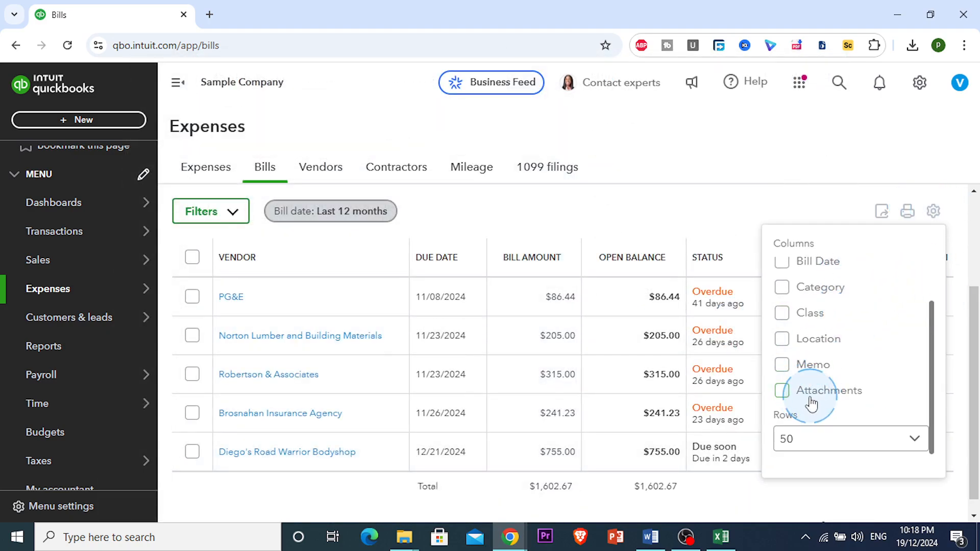
scroll(813, 395, "up", 2)
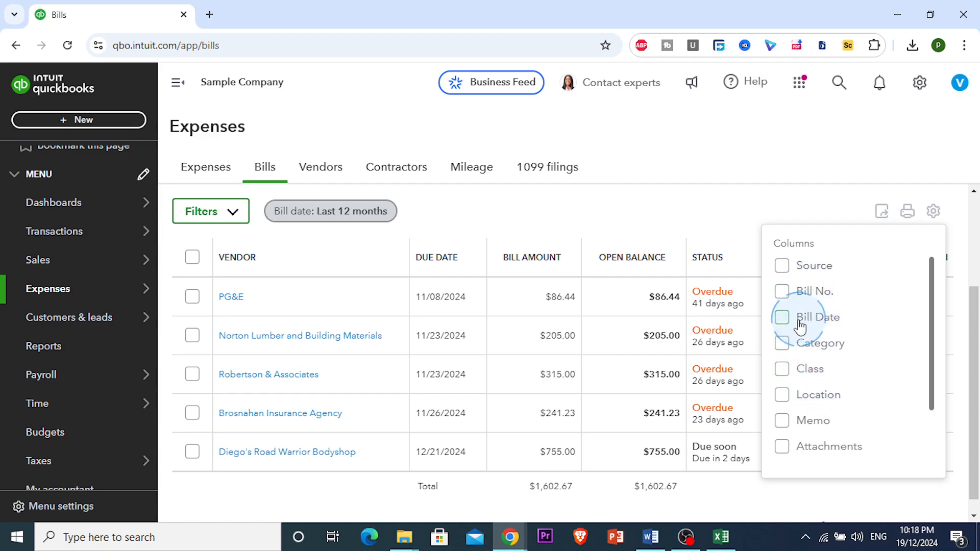
scroll(838, 286, "down", 2)
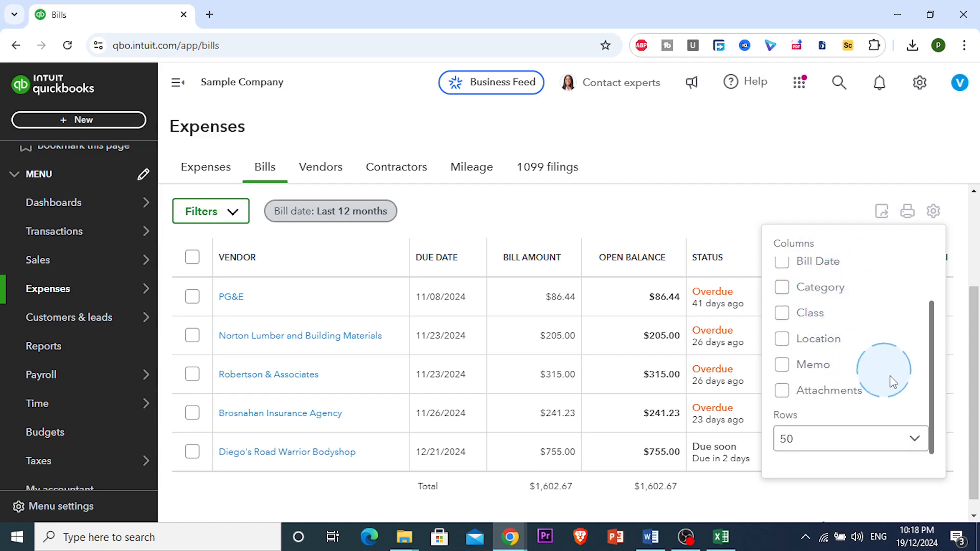
left_click(915, 440)
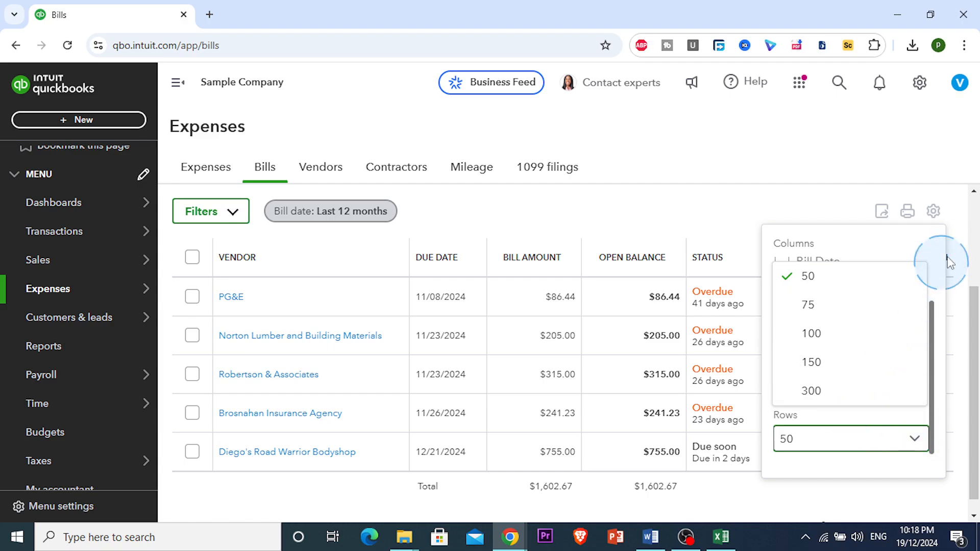
left_click(908, 177)
Step: Return to the Expenses list and view the Print Checks options
left_click(209, 164)
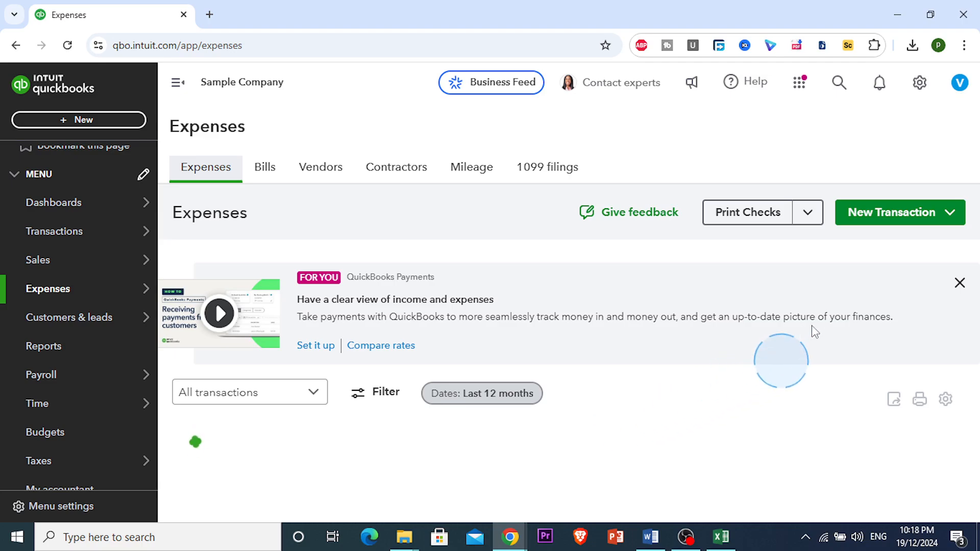
left_click(808, 215)
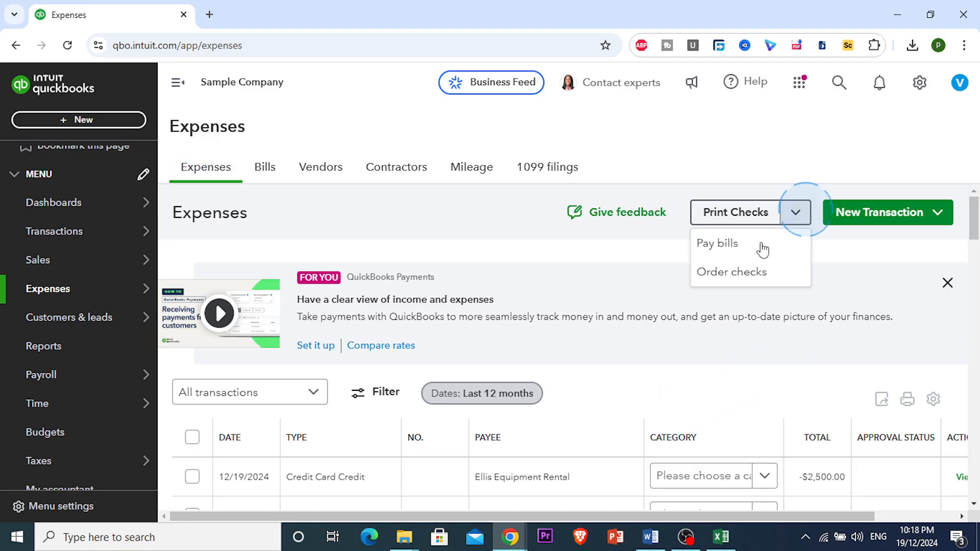
left_click(760, 246)
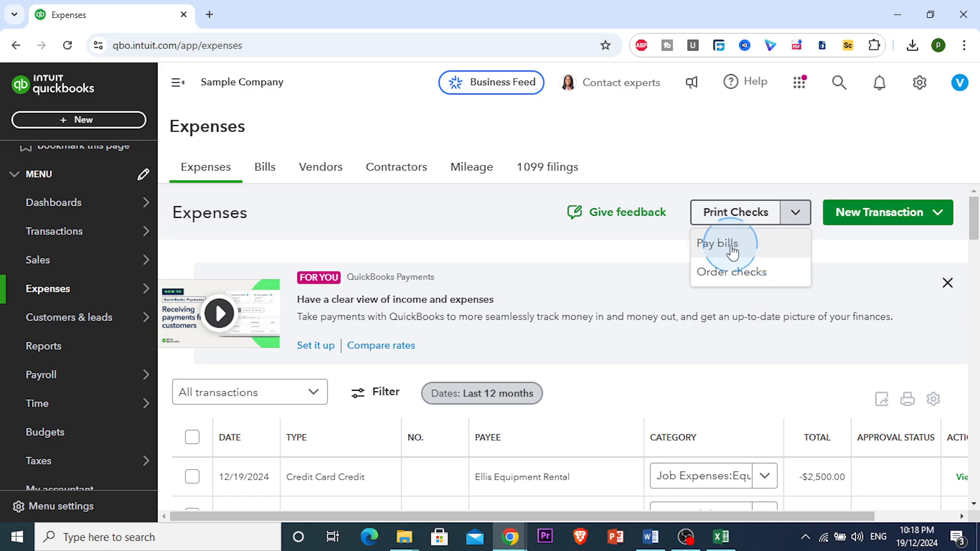
left_click(620, 276)
scroll(847, 311, "down", 3)
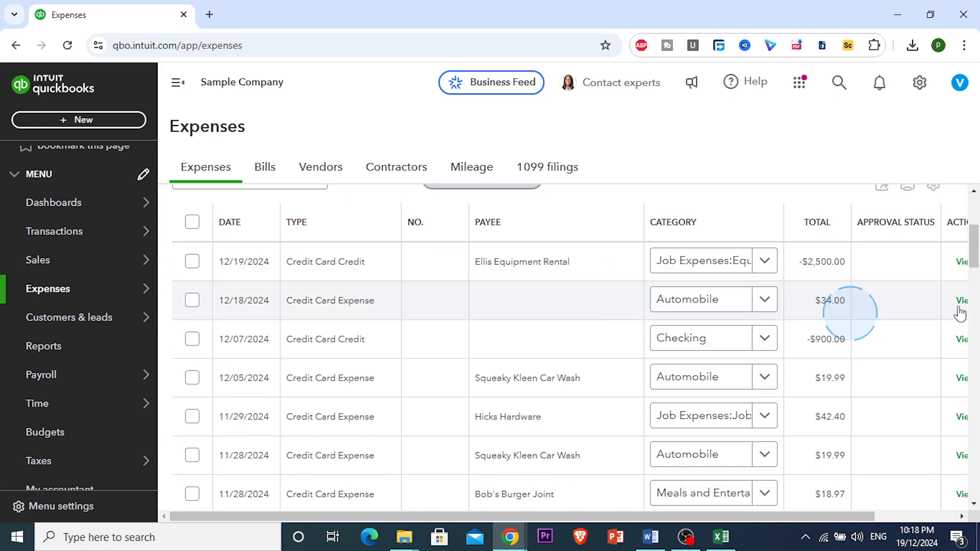
scroll(941, 219, "up", 1)
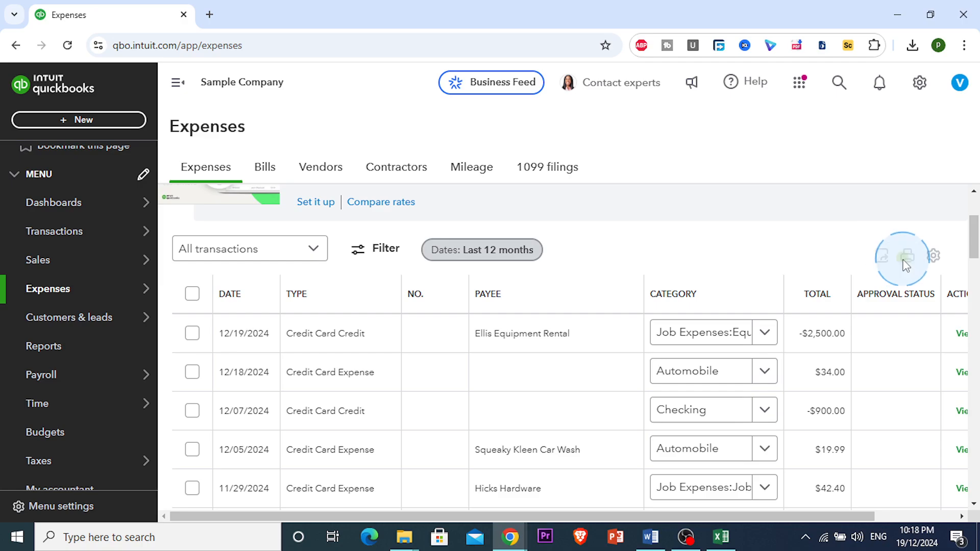
Step: Preview the printout of the expense transactions list
left_click(962, 372)
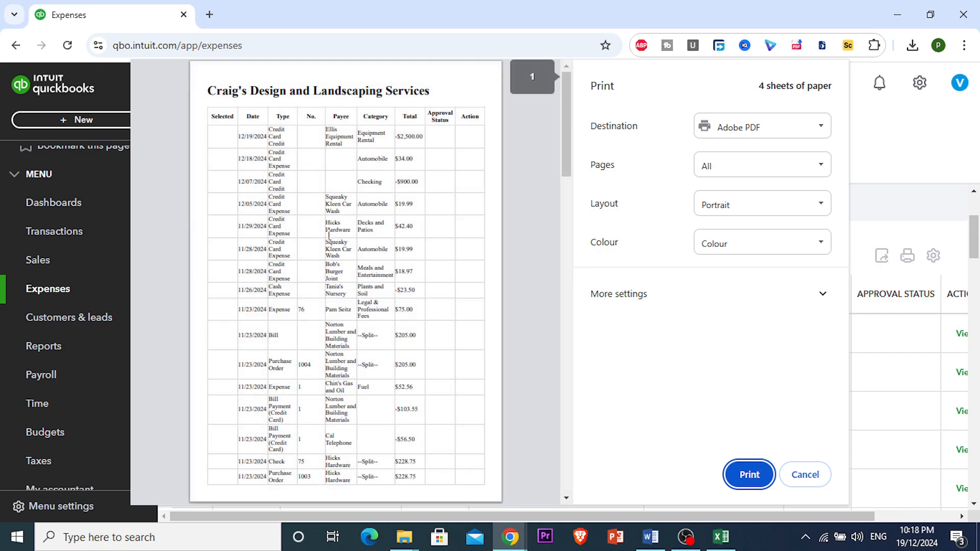
scroll(413, 242, "down", 10)
scroll(412, 242, "down", 5)
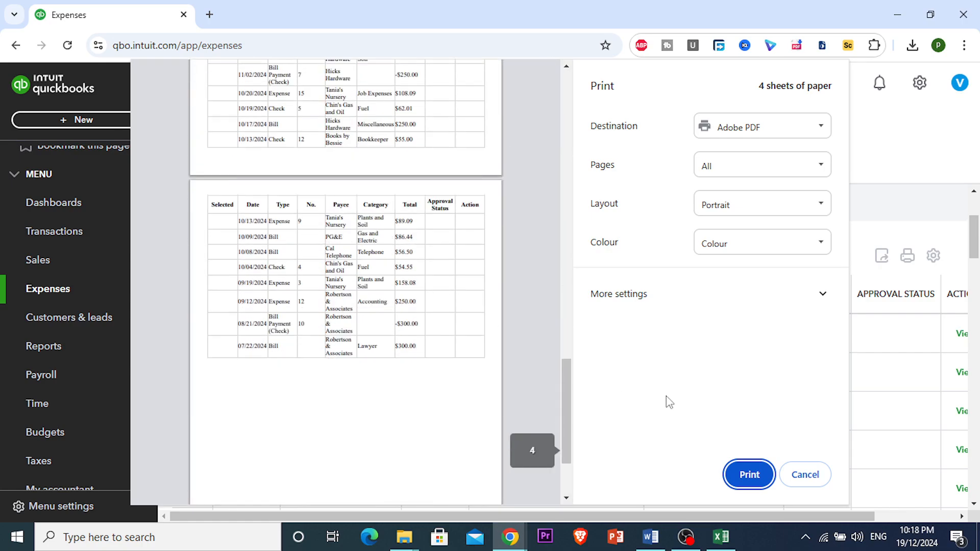
Step: Close the print preview and filter the expenses list to show only open bills
left_click(806, 475)
left_click(469, 265)
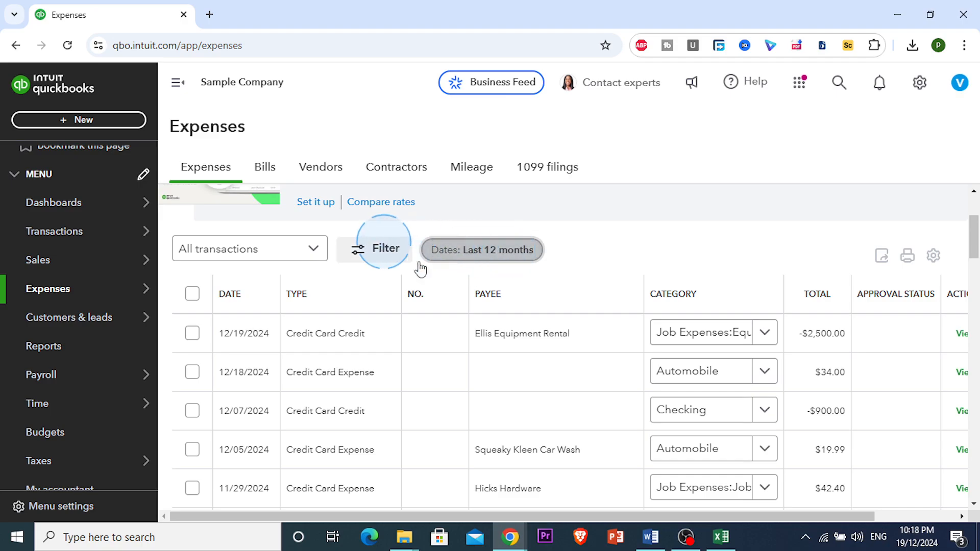
left_click(403, 253)
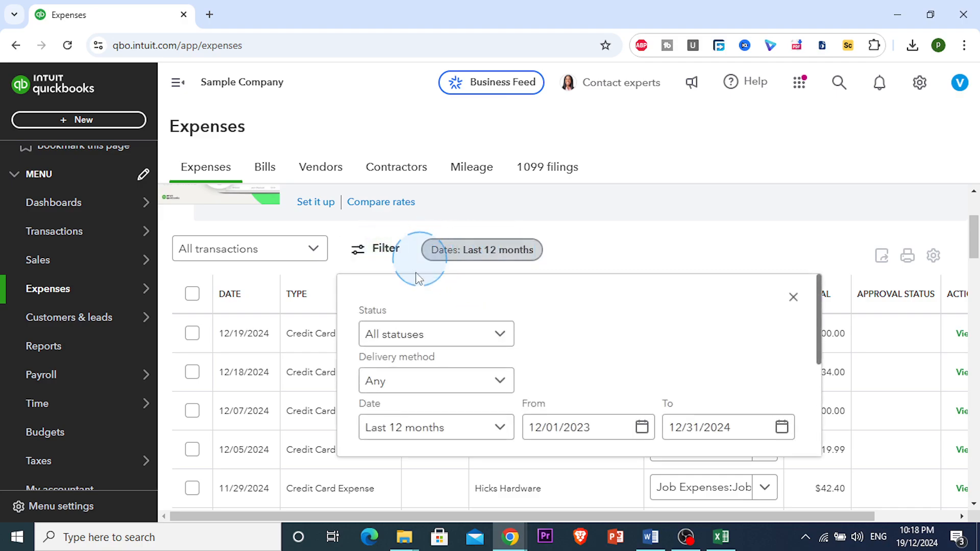
left_click(500, 428)
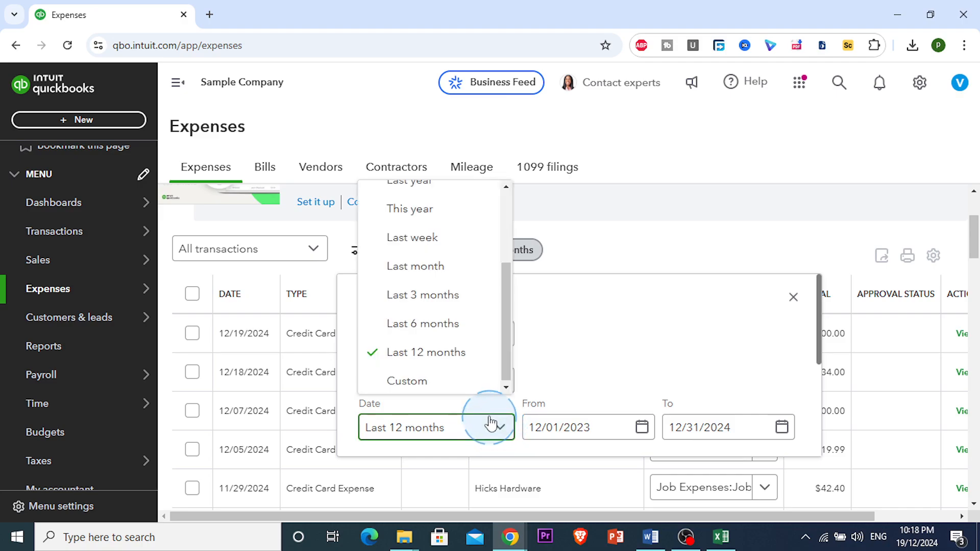
left_click(447, 268)
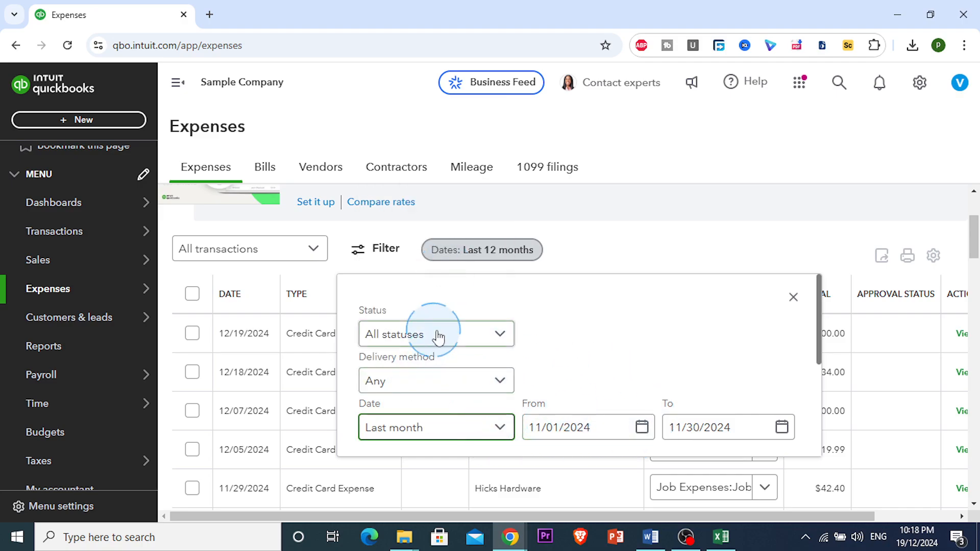
left_click(503, 340)
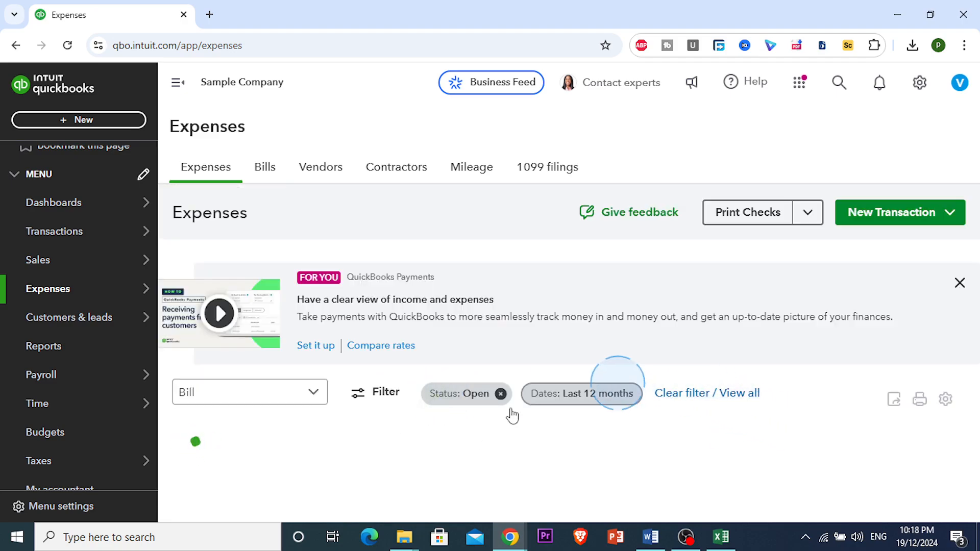
Step: Scroll through the filtered open bills and examine their balance and total amounts
scroll(527, 440, "down", 2)
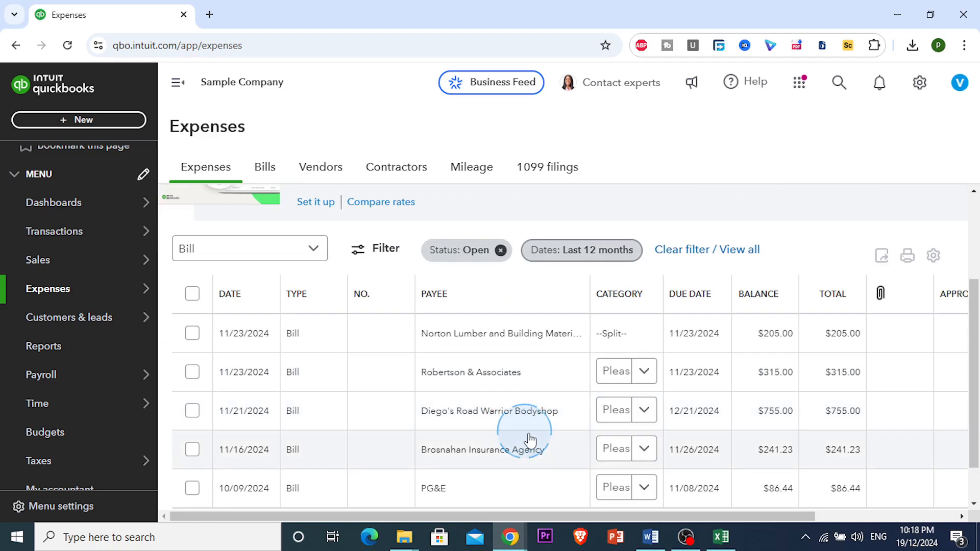
scroll(528, 439, "down", 1)
scroll(526, 432, "up", 2)
scroll(459, 403, "down", 2)
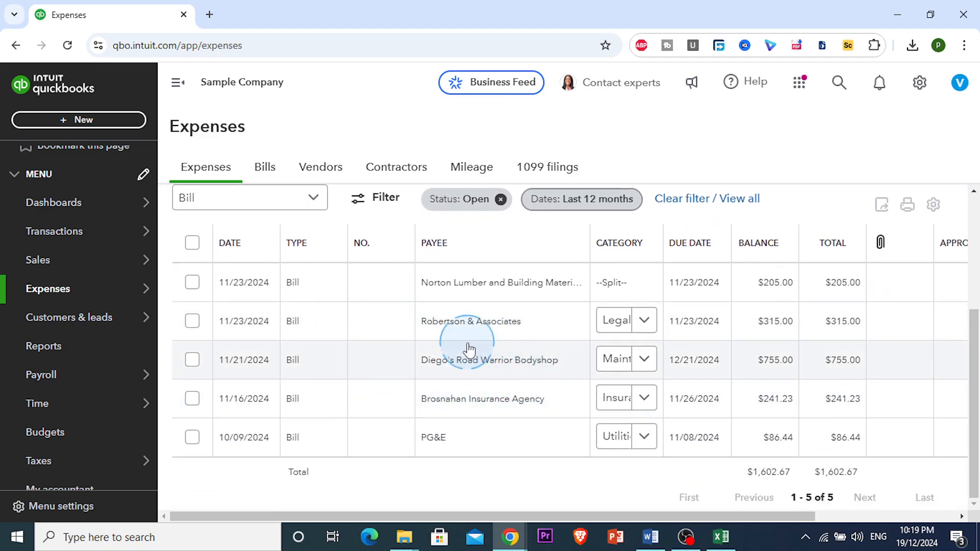
scroll(408, 332, "up", 2)
scroll(392, 337, "up", 1)
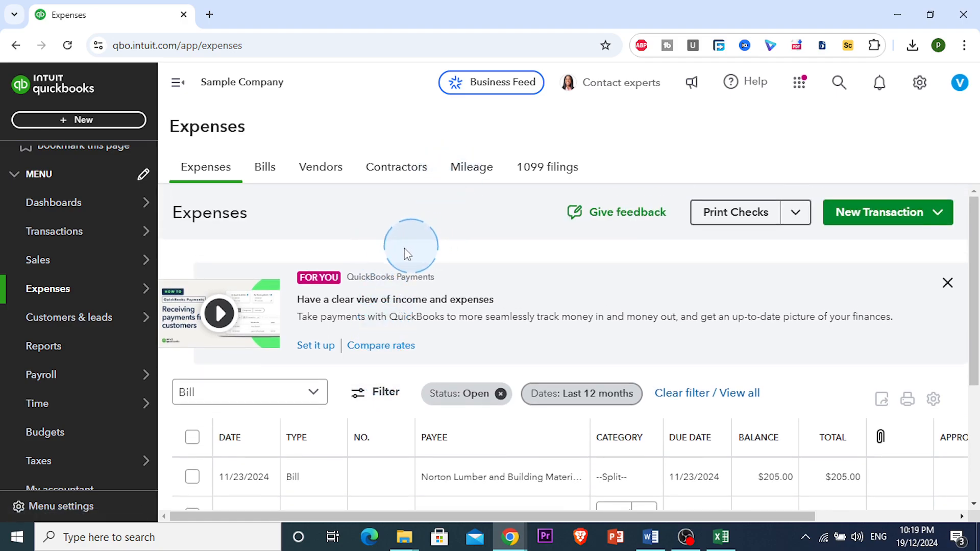
scroll(370, 263, "down", 4)
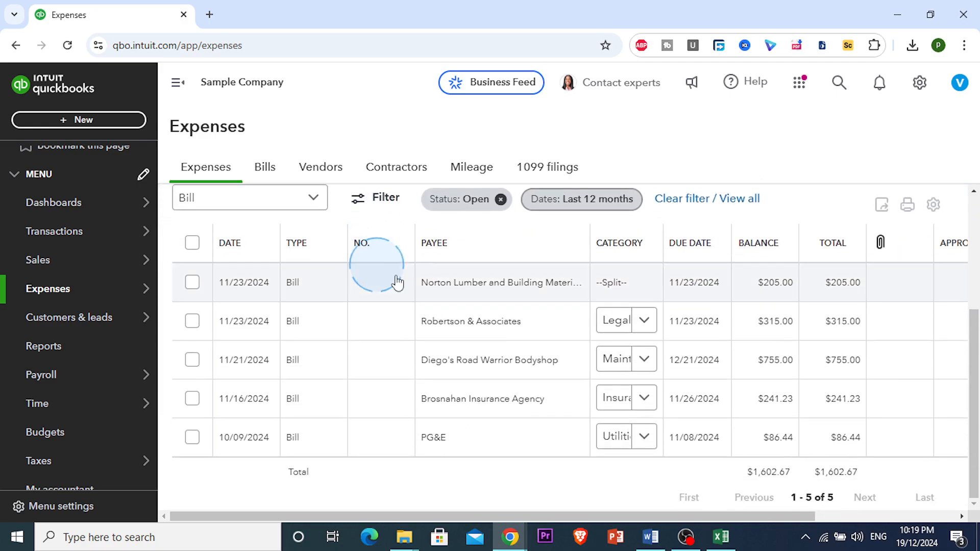
left_click_drag(761, 472, 830, 474)
left_click(774, 465)
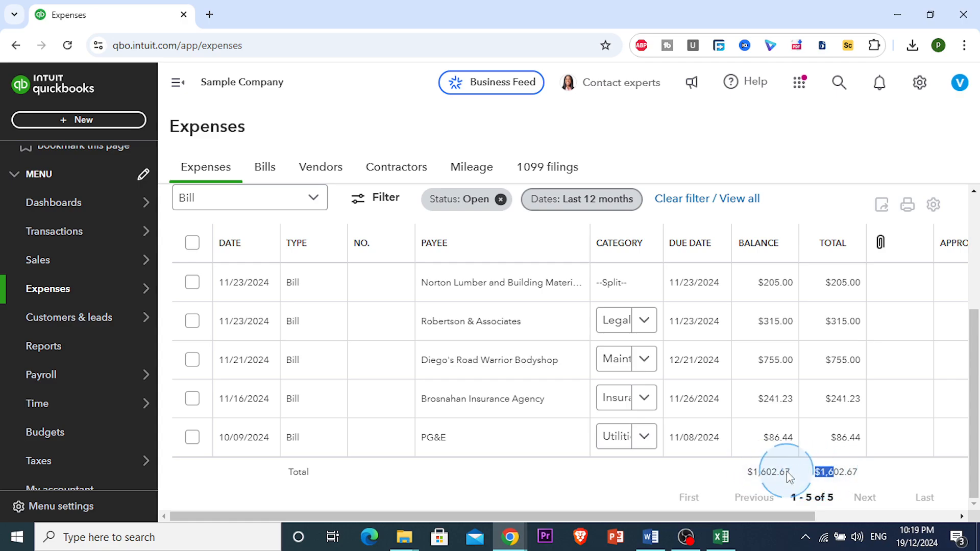
left_click(786, 471)
scroll(782, 383, "up", 3)
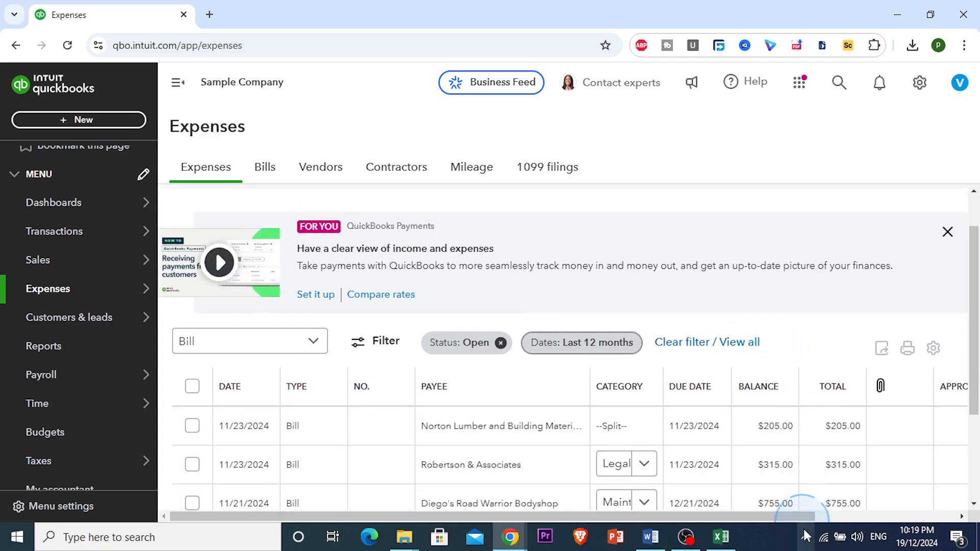
left_click(770, 544)
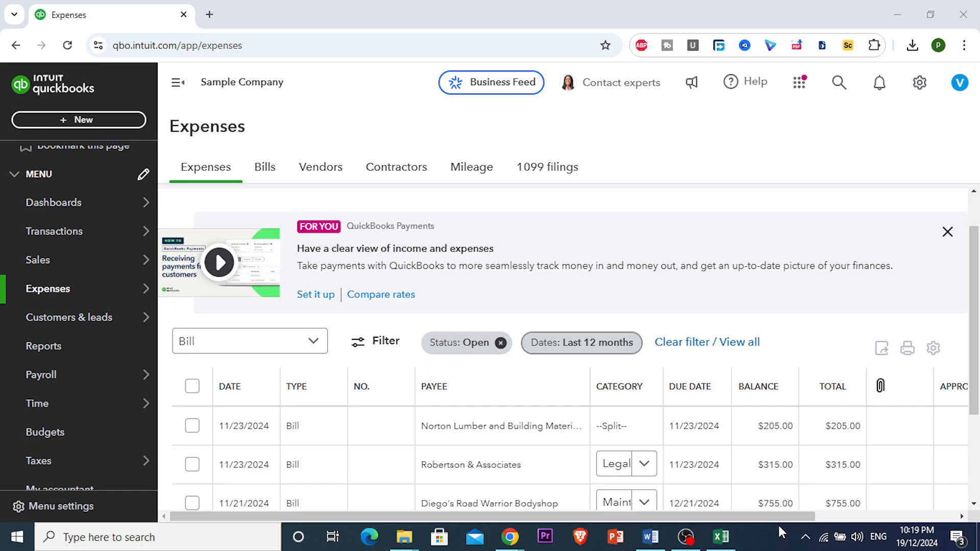